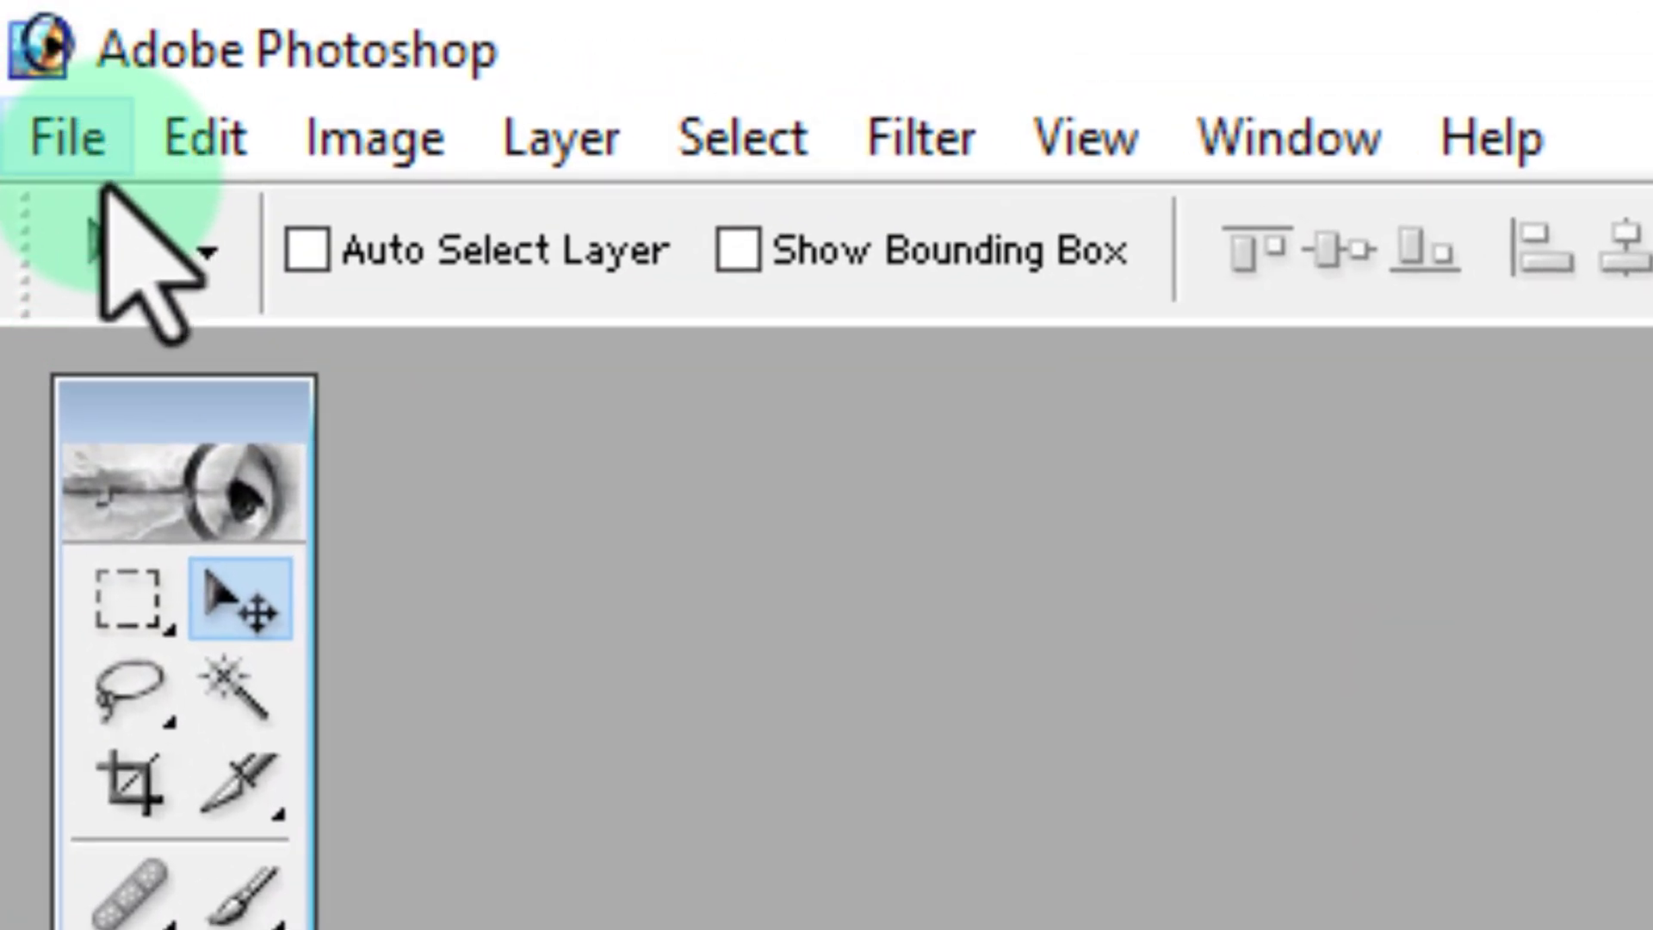
# Step: Create a white 210×297 mm A4 document at 300 pixels/inch named 'A4 Paper Size for Print'
pyautogui.click(65, 139)
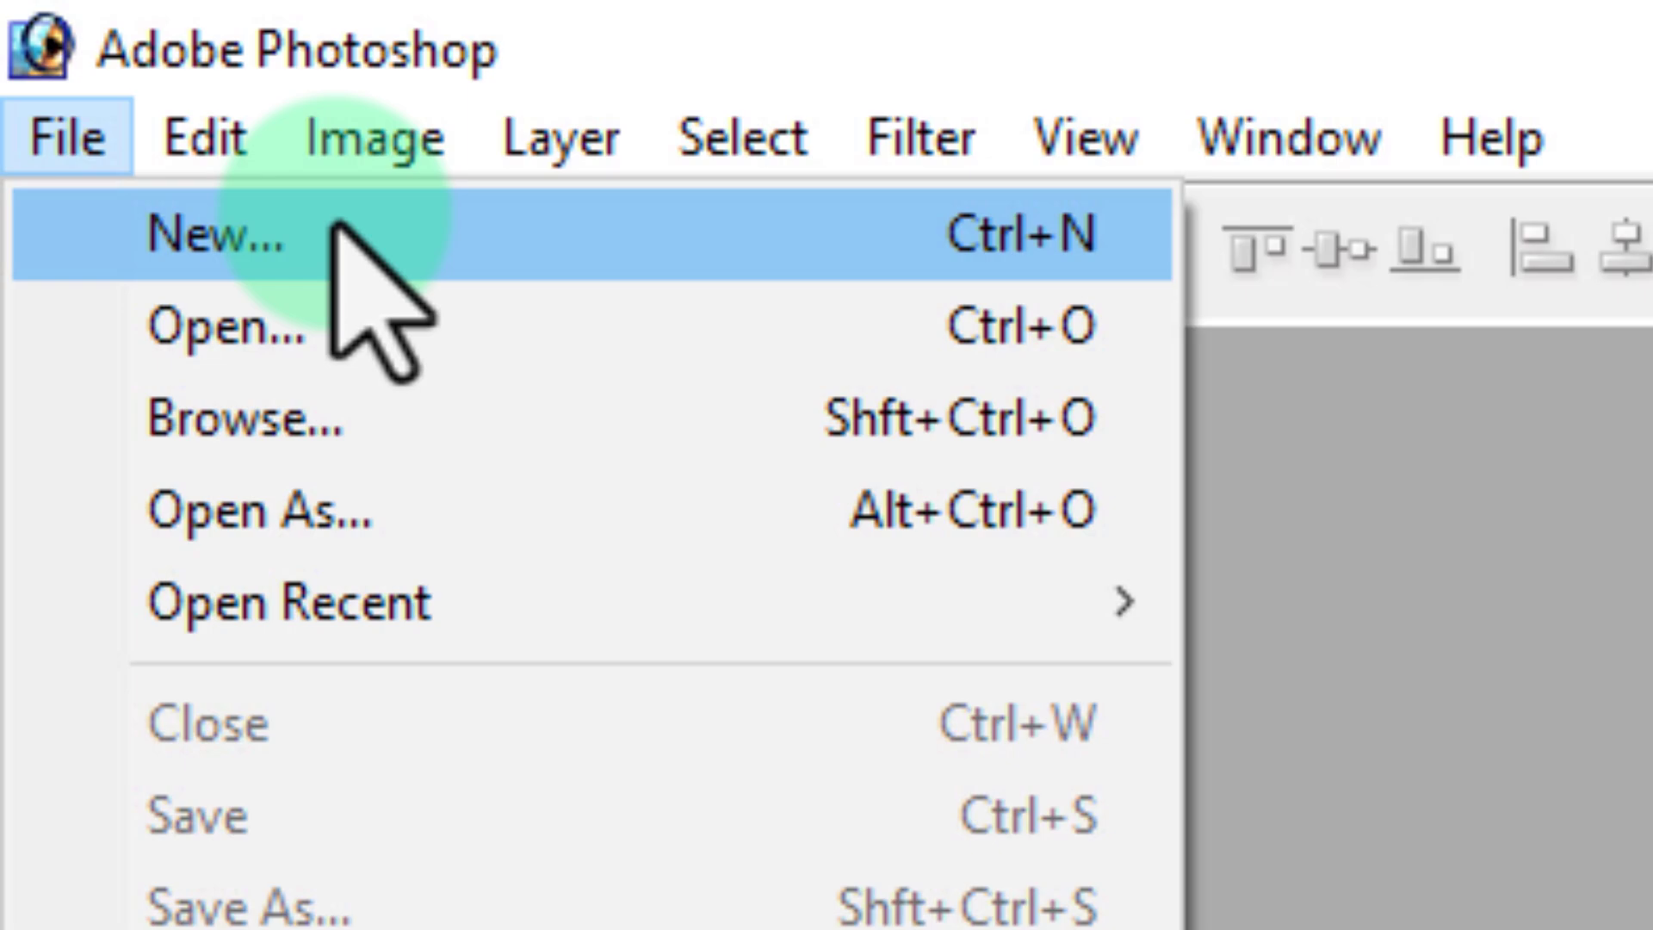
pyautogui.click(252, 248)
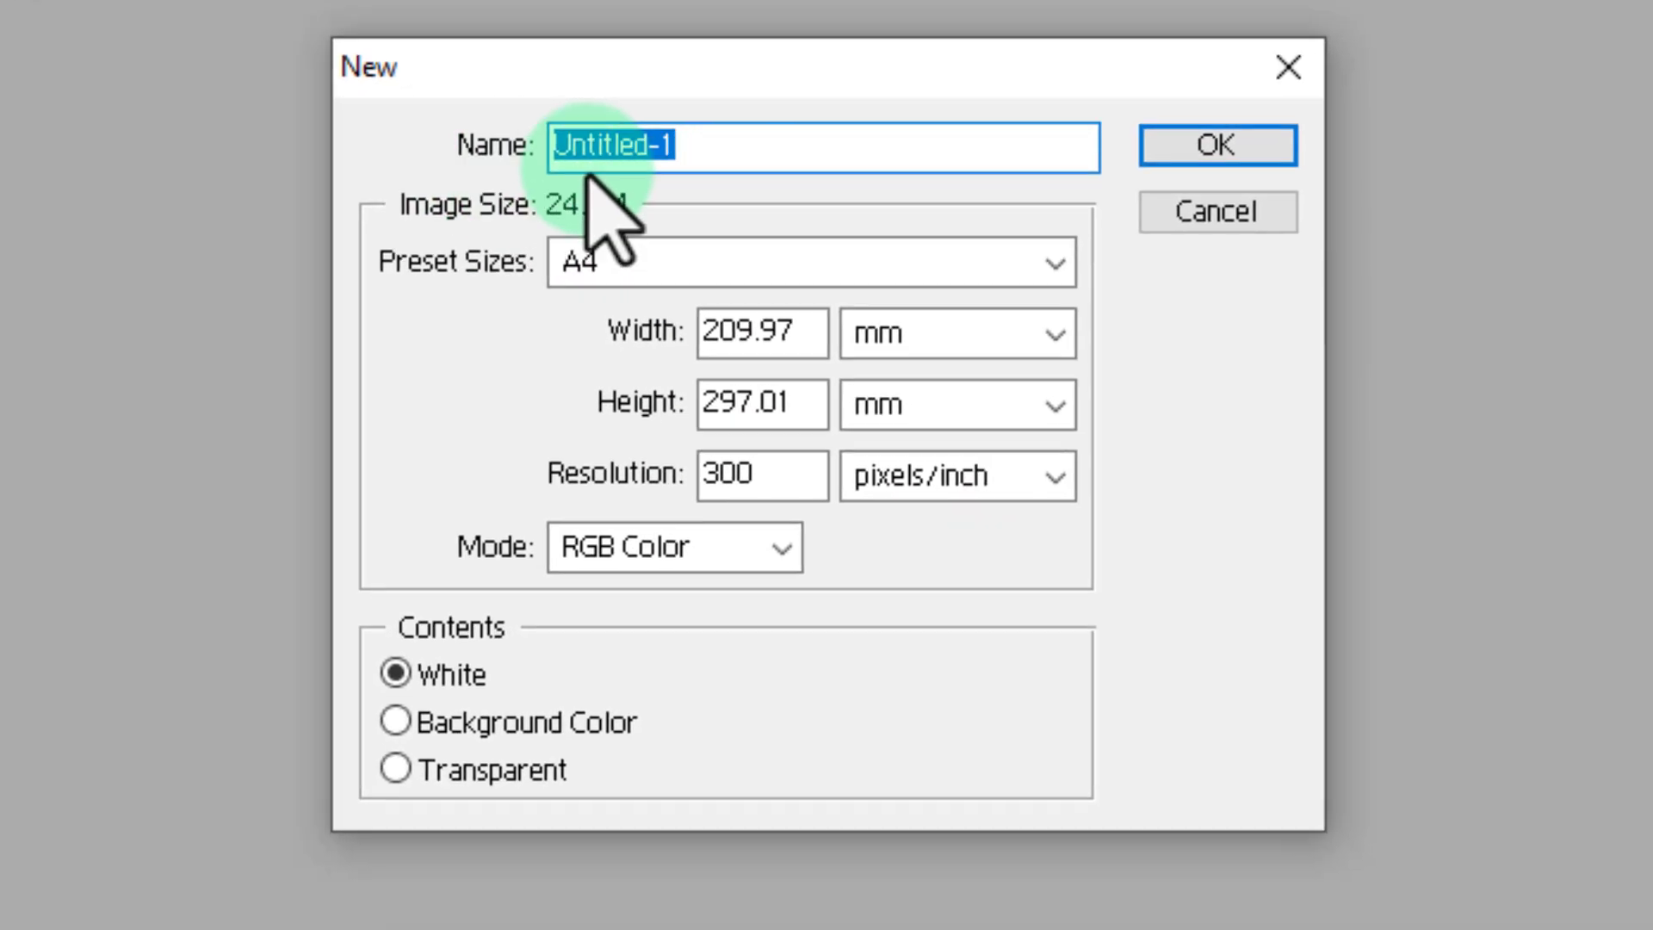
pyautogui.moveTo(831, 121); pyautogui.dragTo(349, 122)
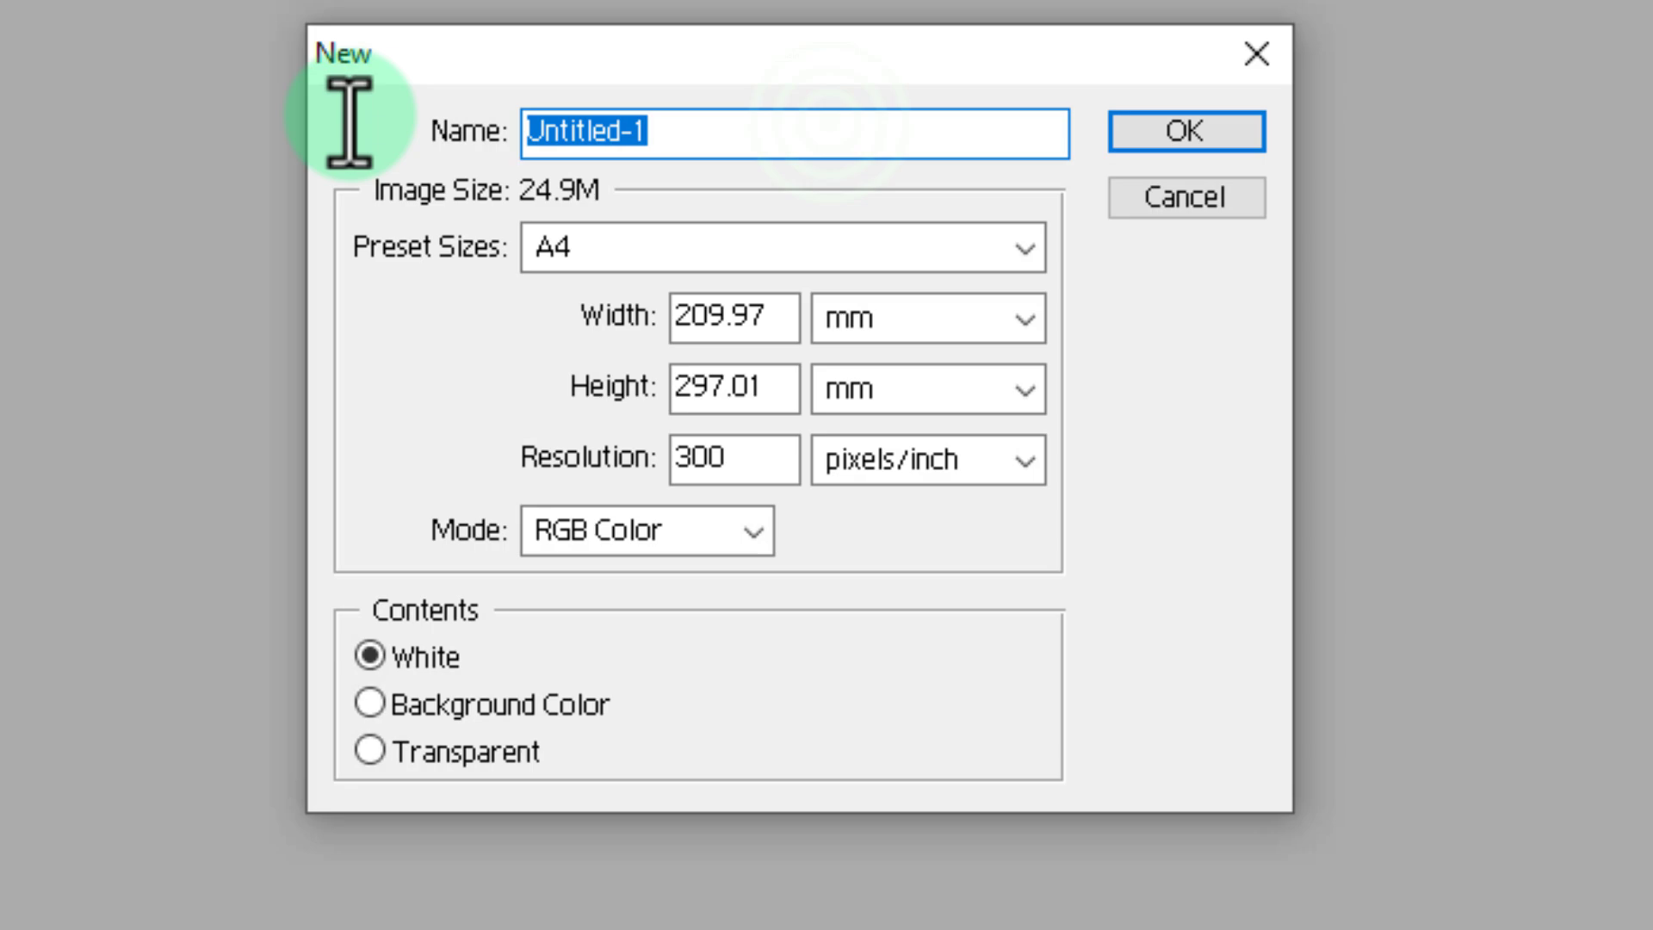
pyautogui.write('A4 Paper Size for Print')
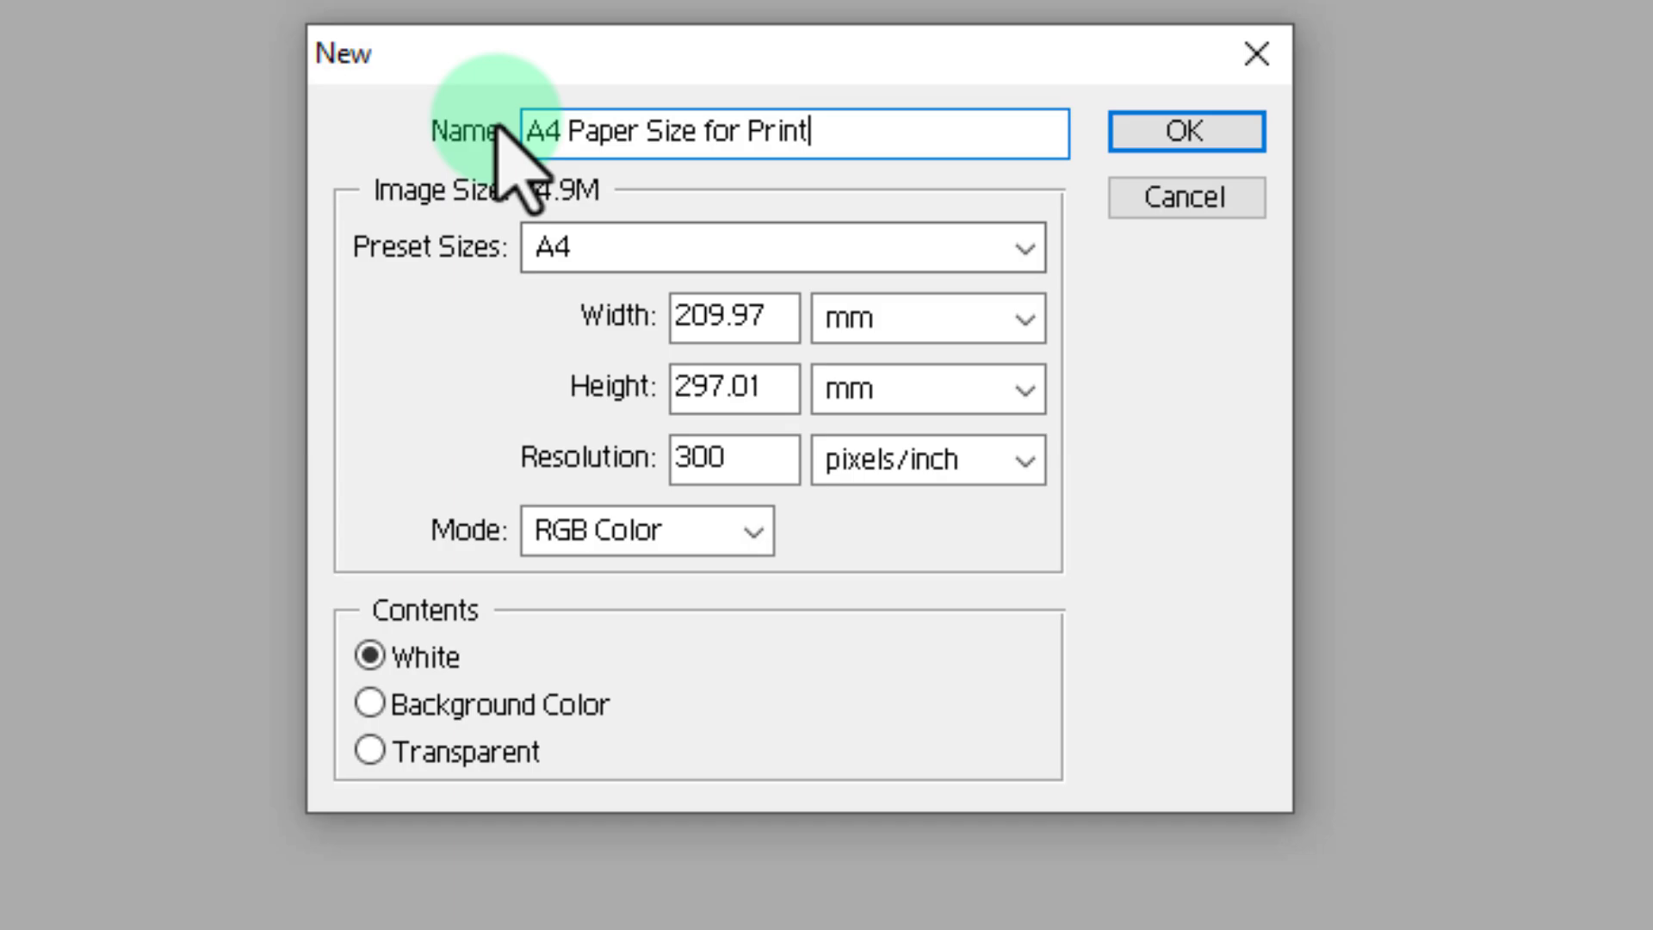
pyautogui.click(1024, 252)
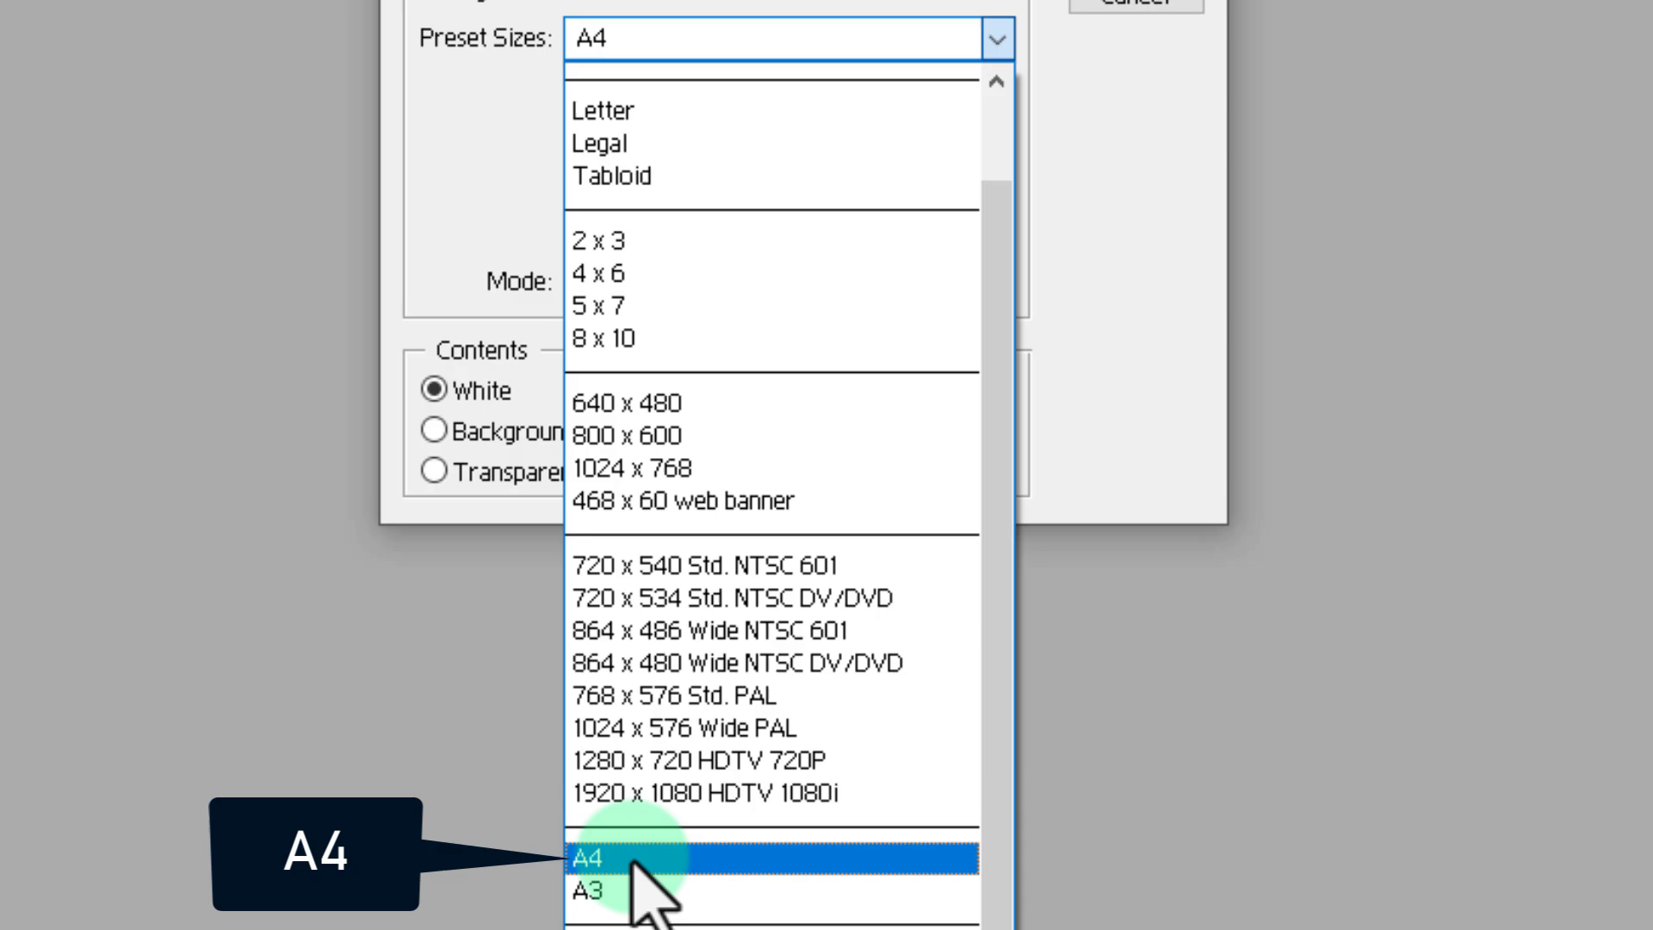
pyautogui.click(596, 858)
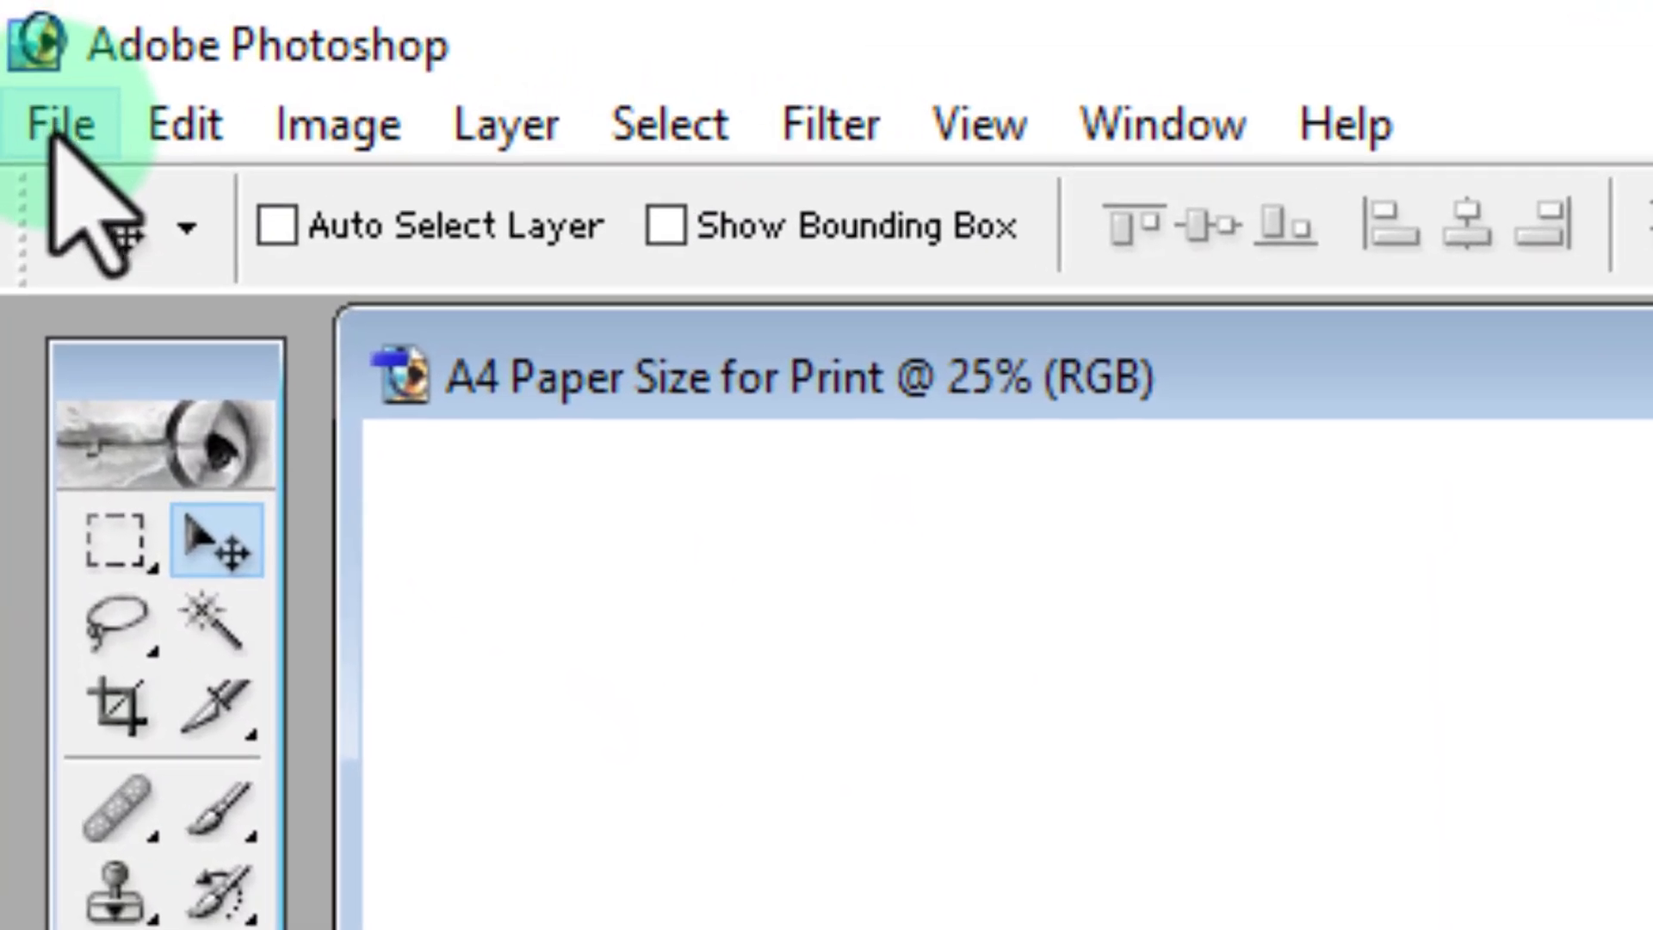
# Step: Open the photo Straighten Bent Paper.jpg from the file browser
pyautogui.click(15, 31)
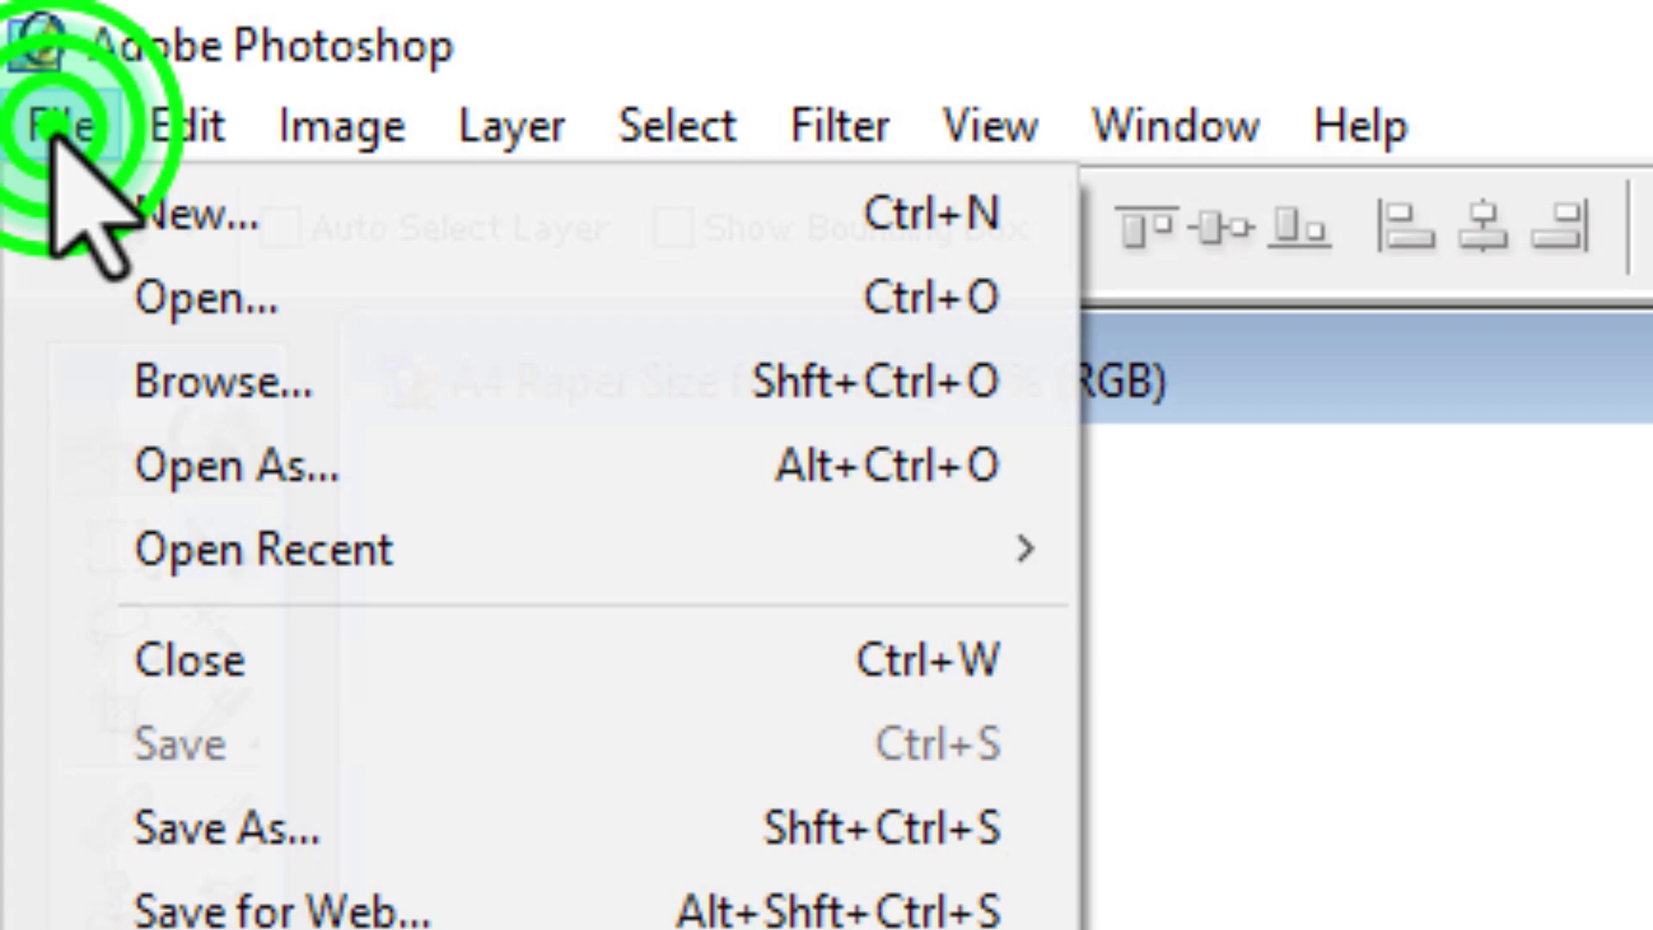
pyautogui.click(206, 324)
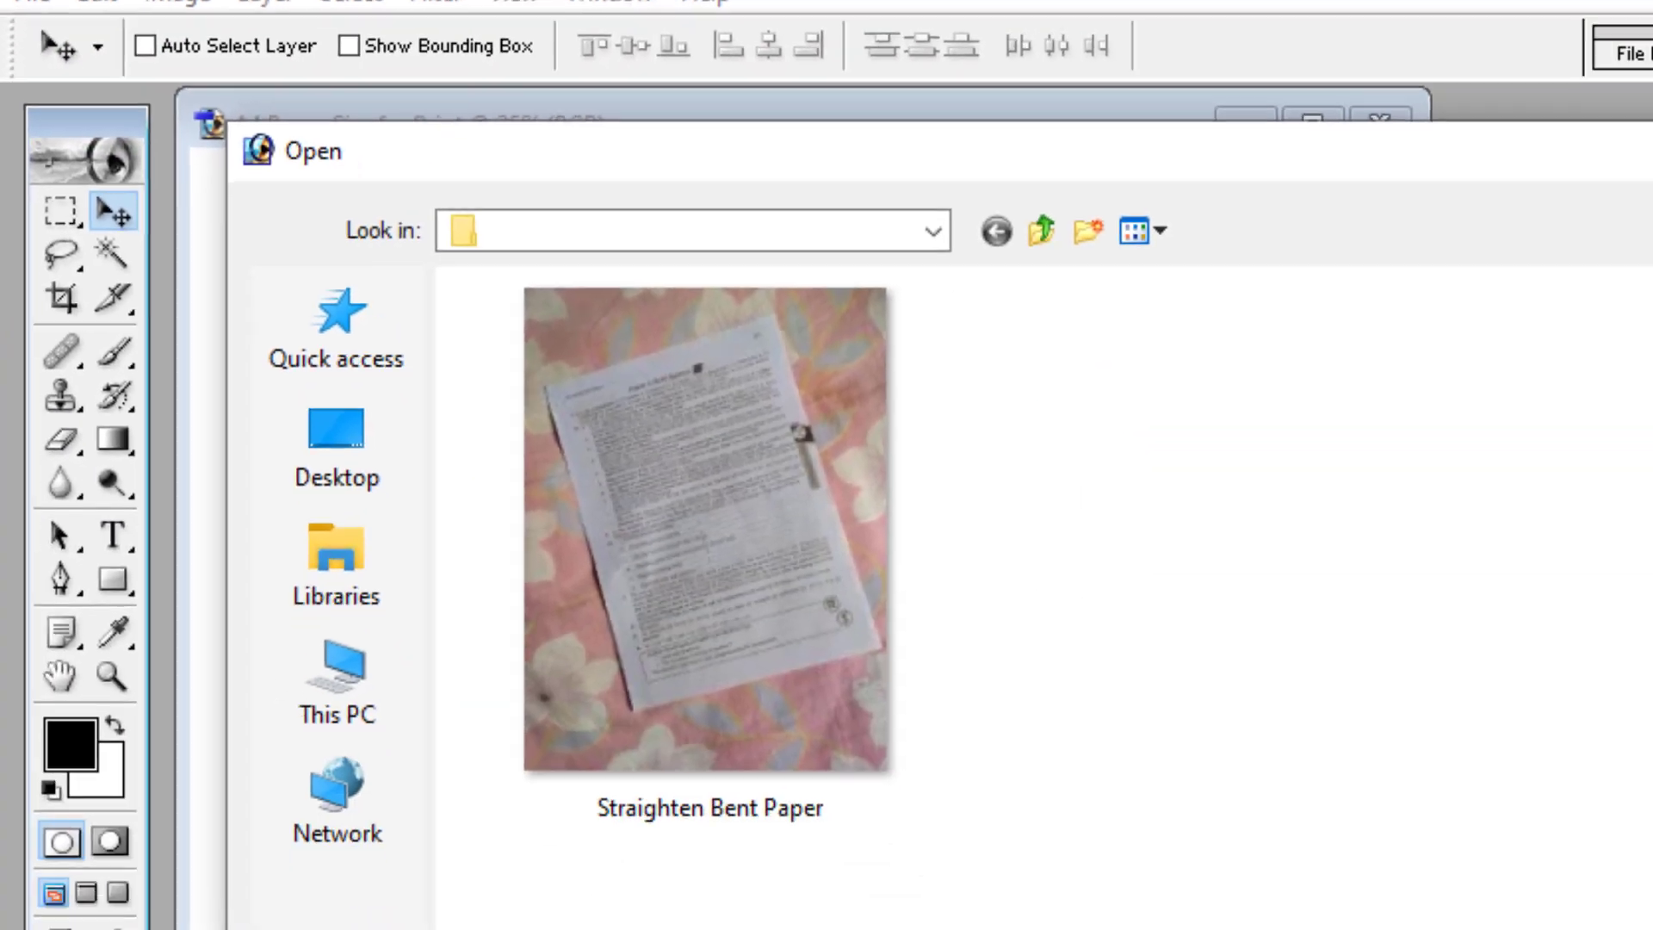
pyautogui.click(439, 321)
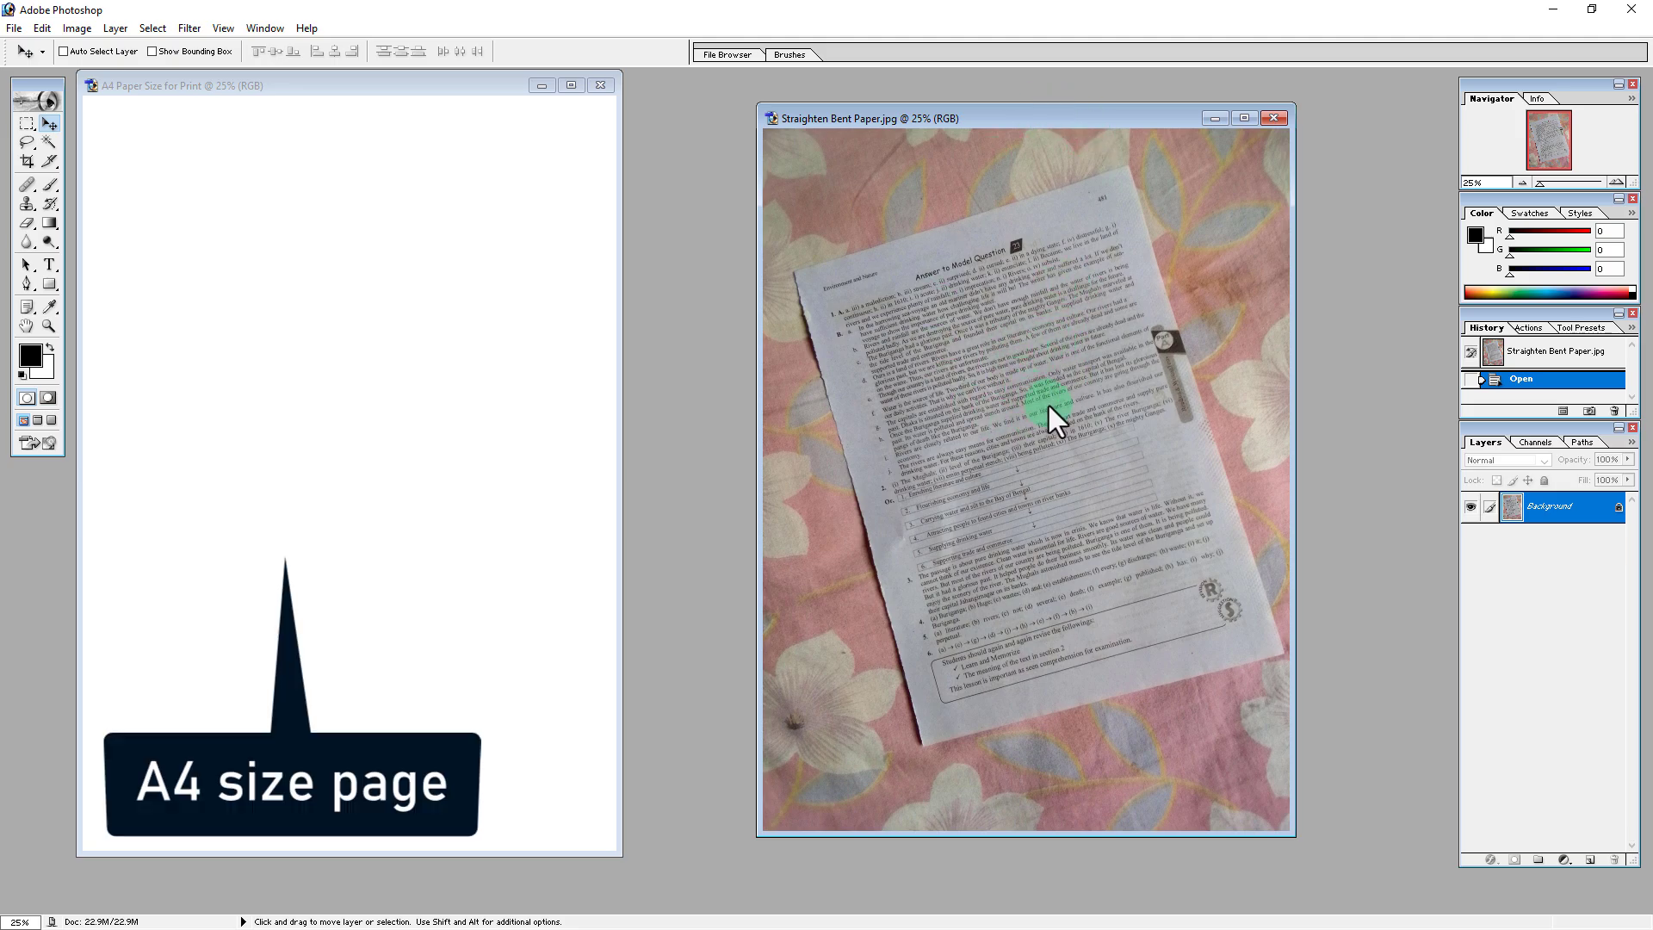
# Step: Drag the photo onto the A4 page, close the original, maximize, and nudge Layer 1 right
pyautogui.moveTo(1049, 405); pyautogui.dragTo(264, 351)
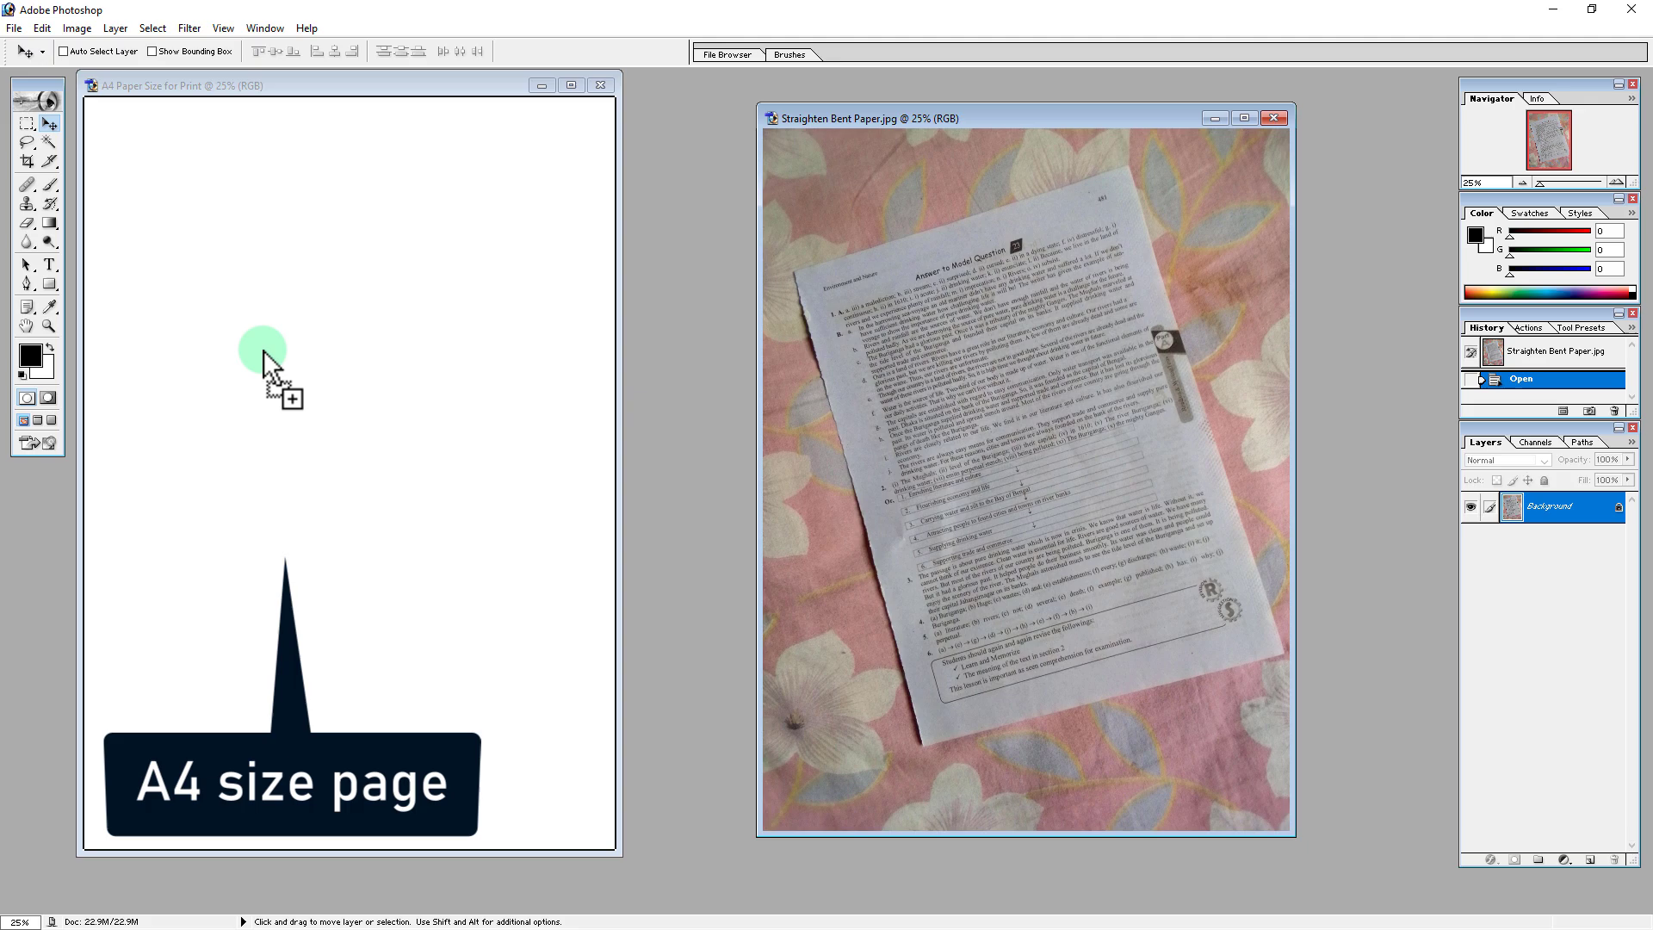
pyautogui.moveTo(297, 353); pyautogui.dragTo(355, 343)
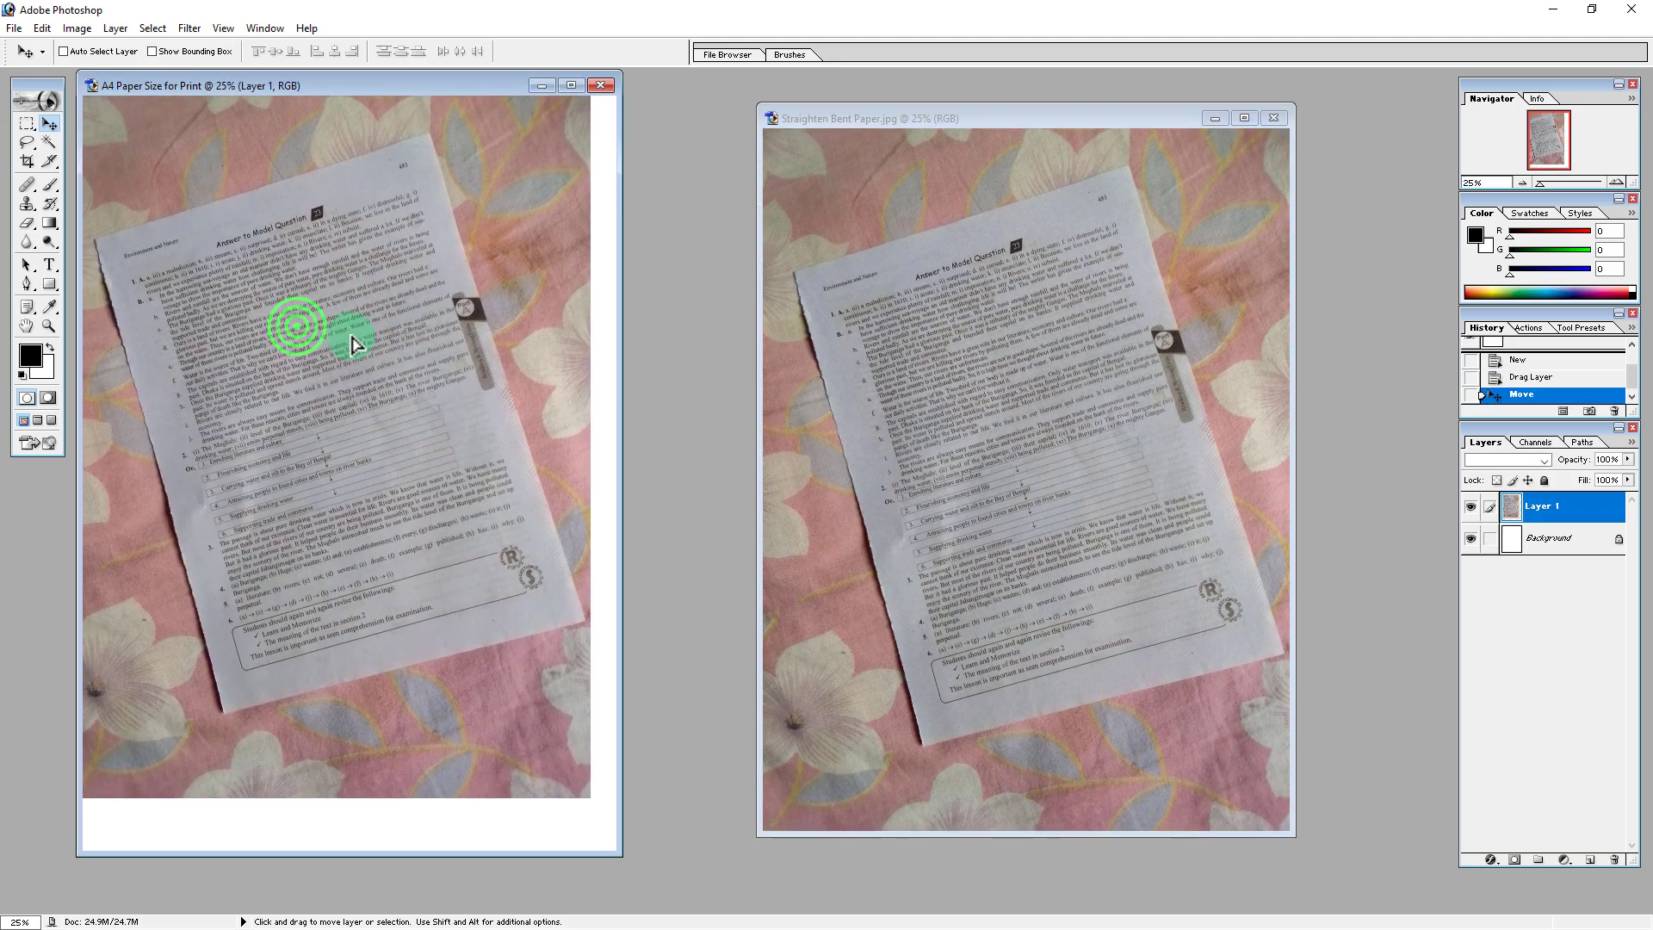
pyautogui.click(1211, 240)
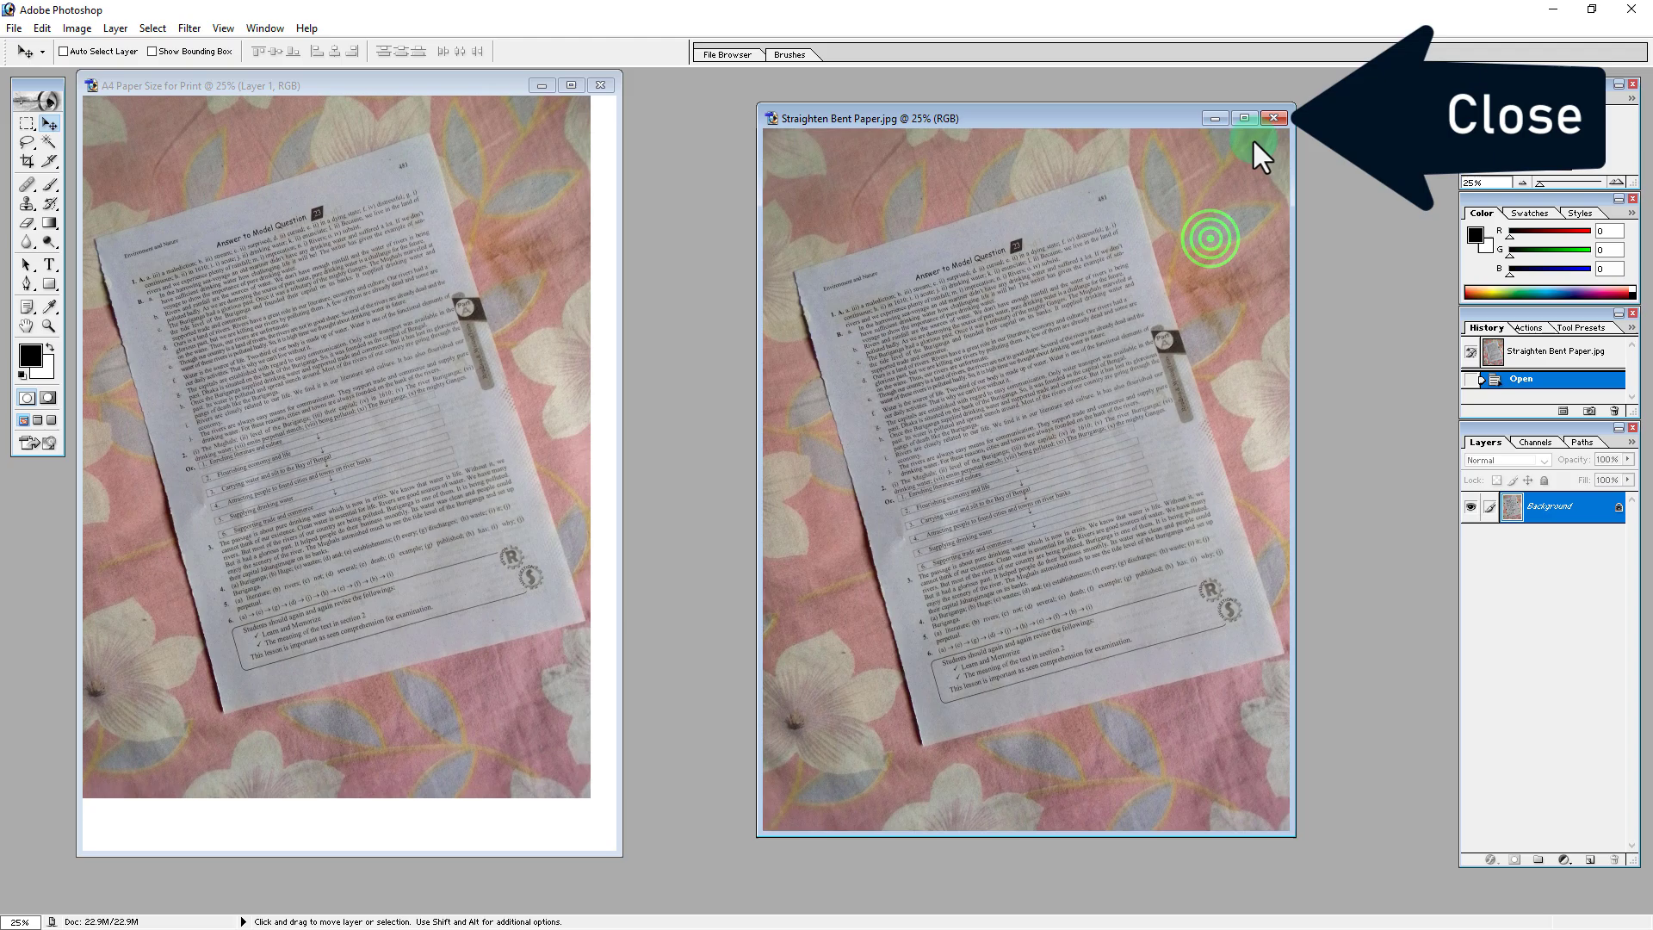
pyautogui.click(1276, 118)
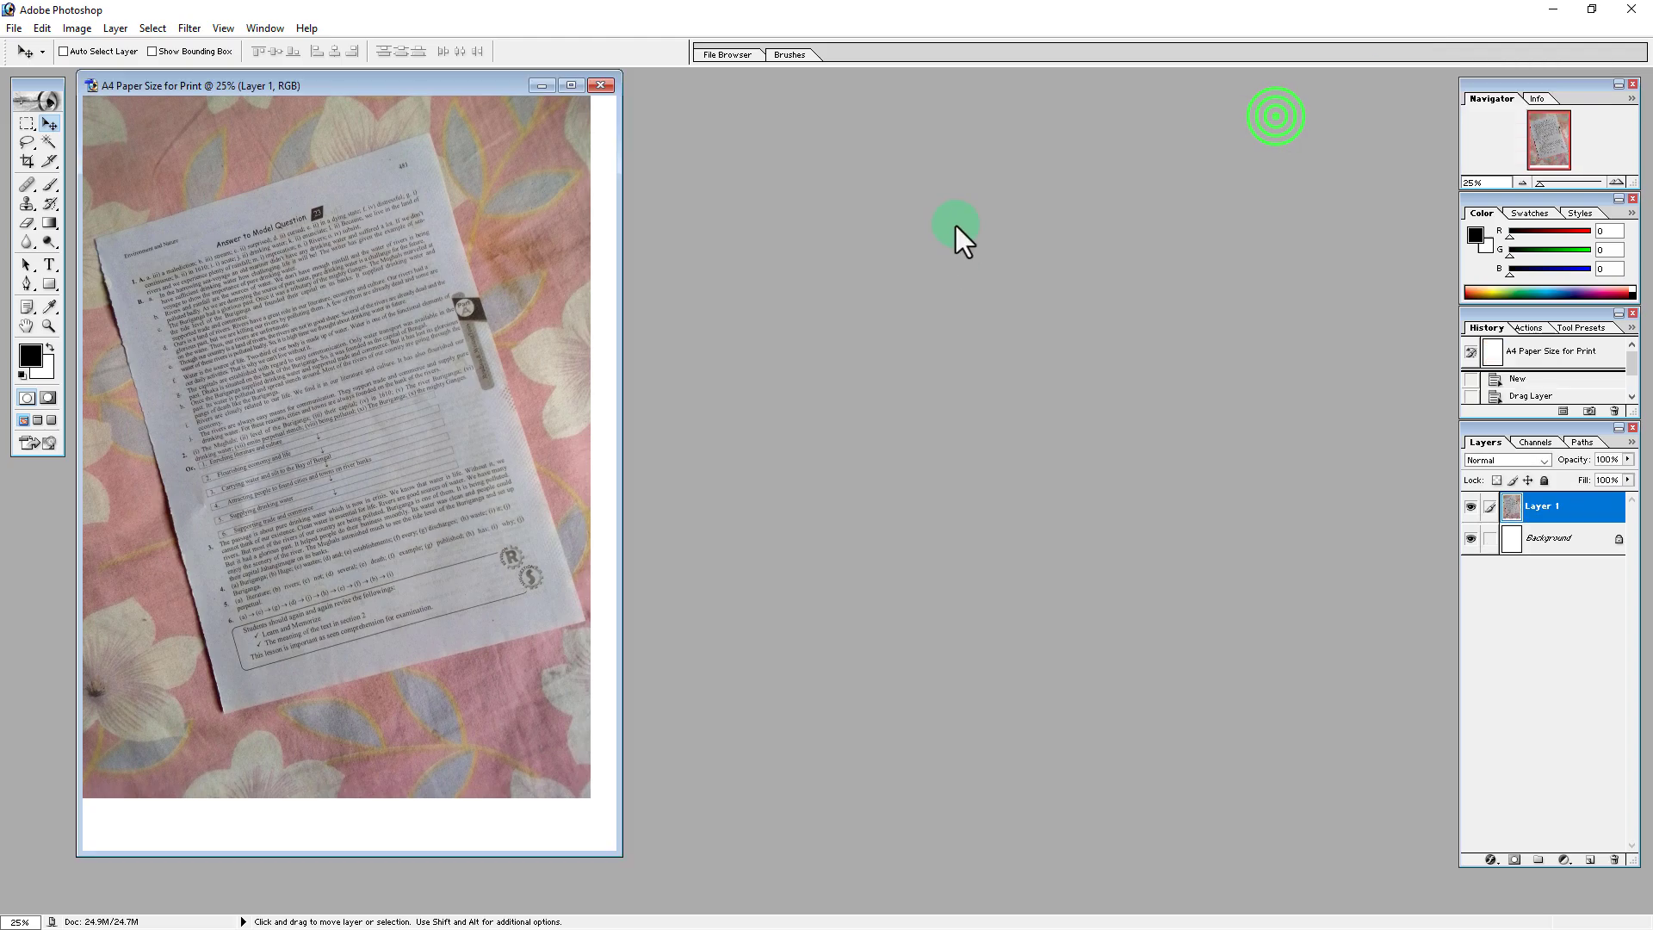
pyautogui.click(569, 86)
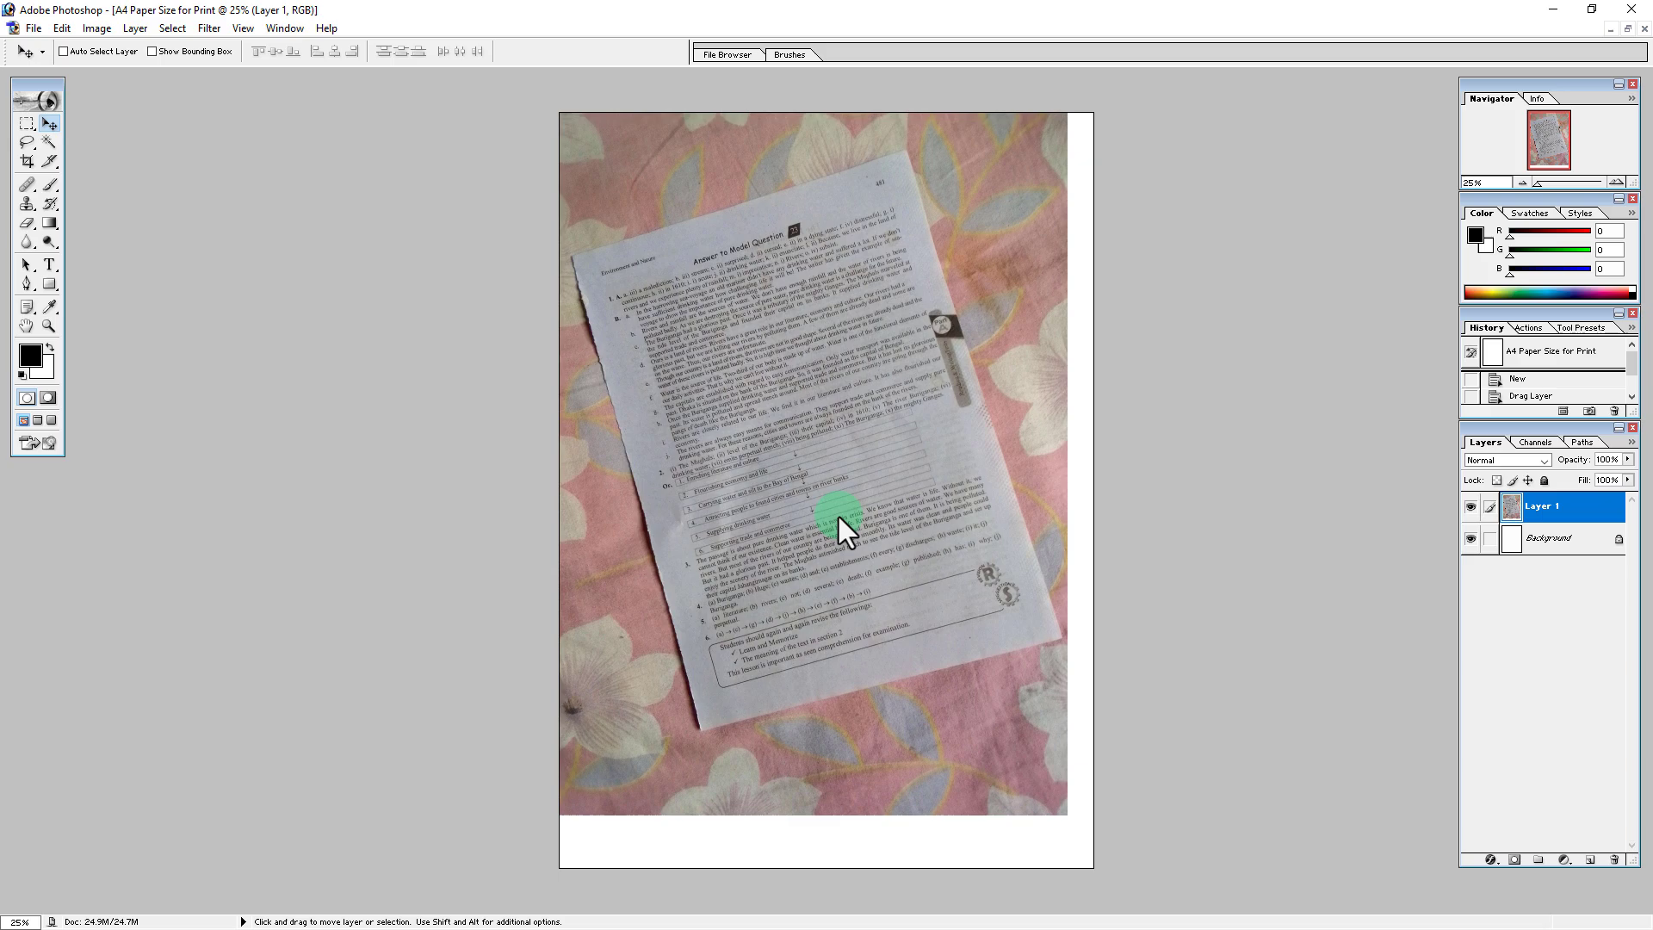
pyautogui.moveTo(796, 475)
pyautogui.mouseDown()
pyautogui.moveTo(817, 481)
pyautogui.moveTo(802, 479)
pyautogui.mouseUp()
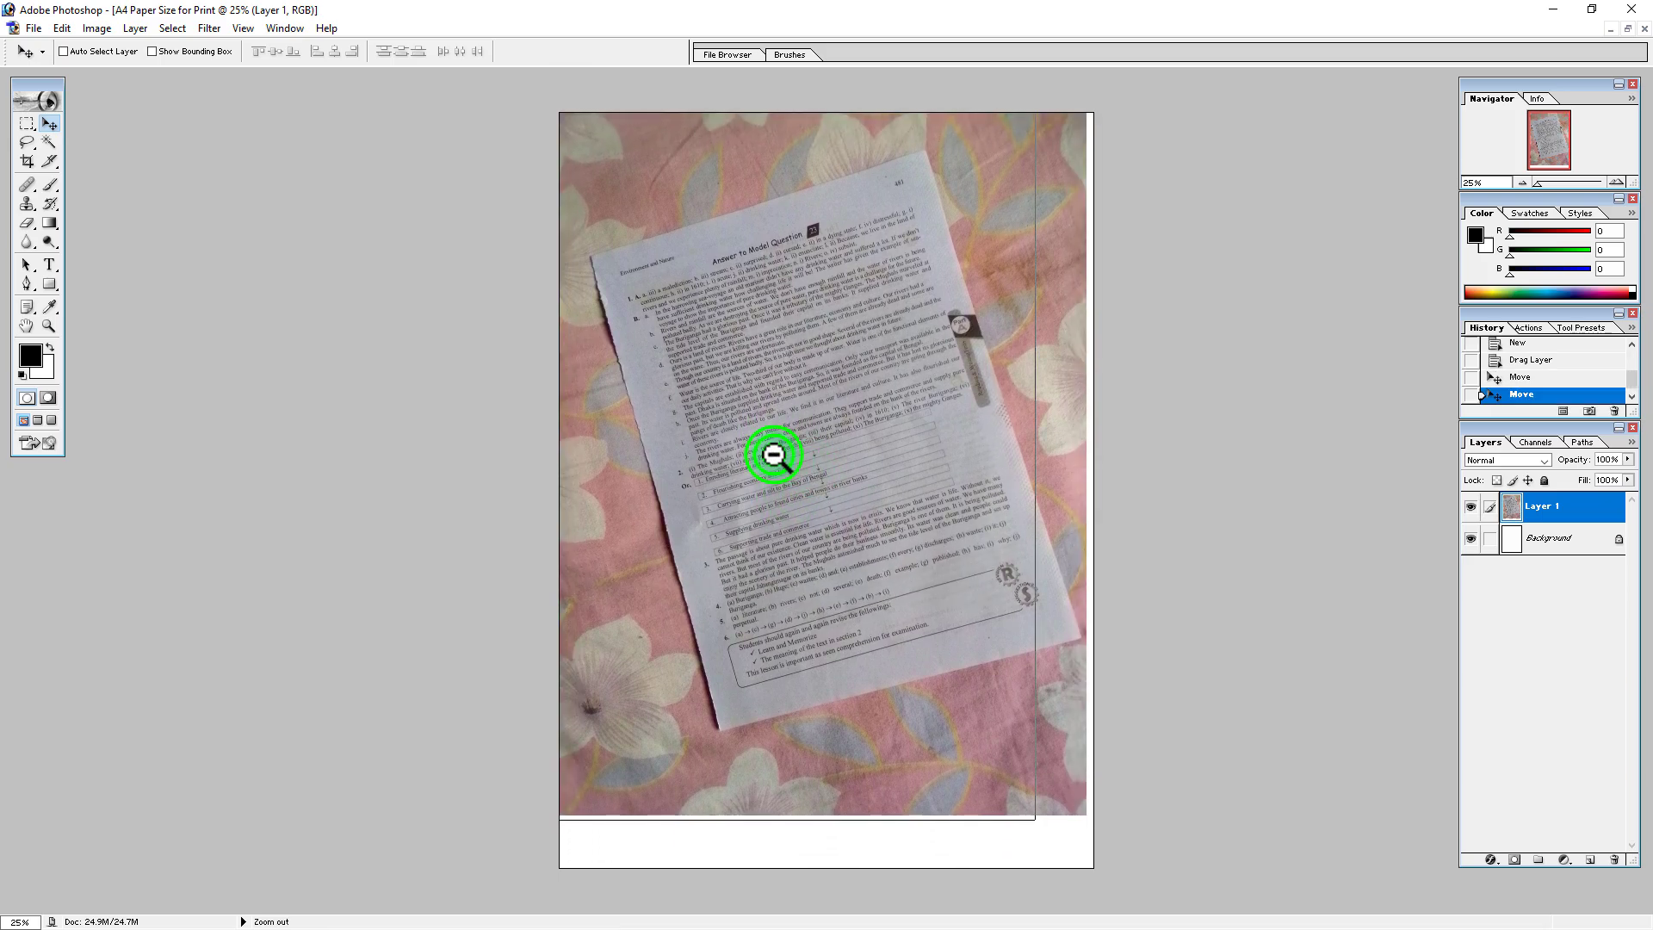
# Step: Free Transform (Ctrl+T) the photo, pulling all four corners out toward the page edges
pyautogui.keyDown('alt'); pyautogui.click(775, 455); pyautogui.keyUp('alt')
pyautogui.hotkey('ctrl', 't')
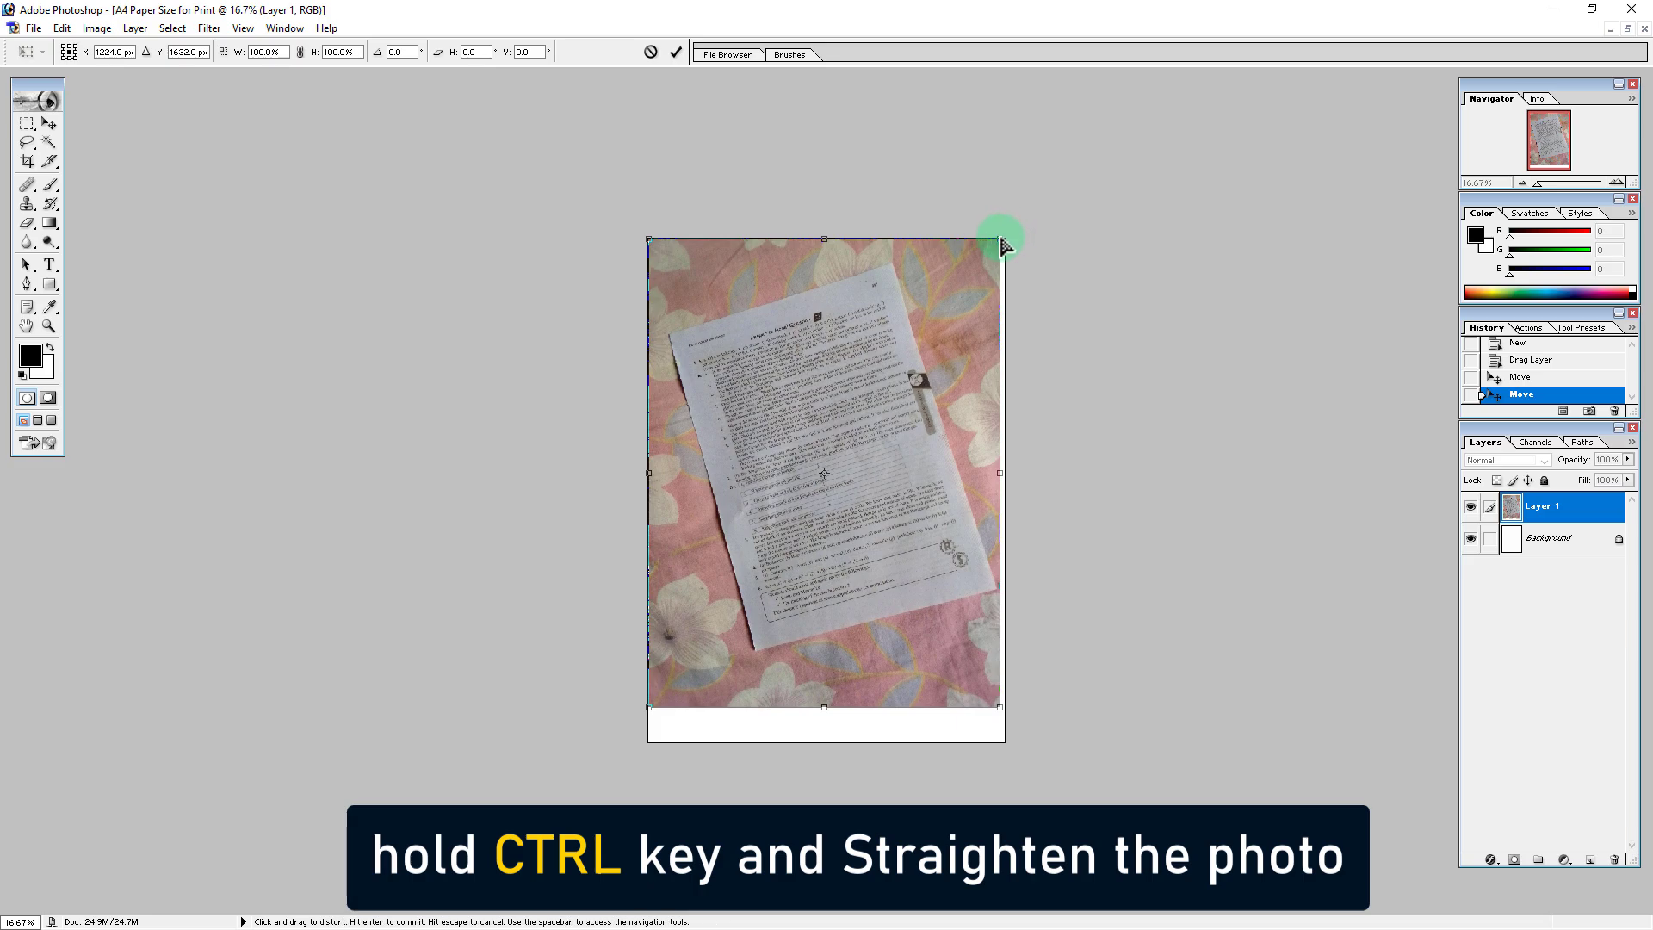
pyautogui.moveTo(1002, 243); pyautogui.dragTo(1192, 182)
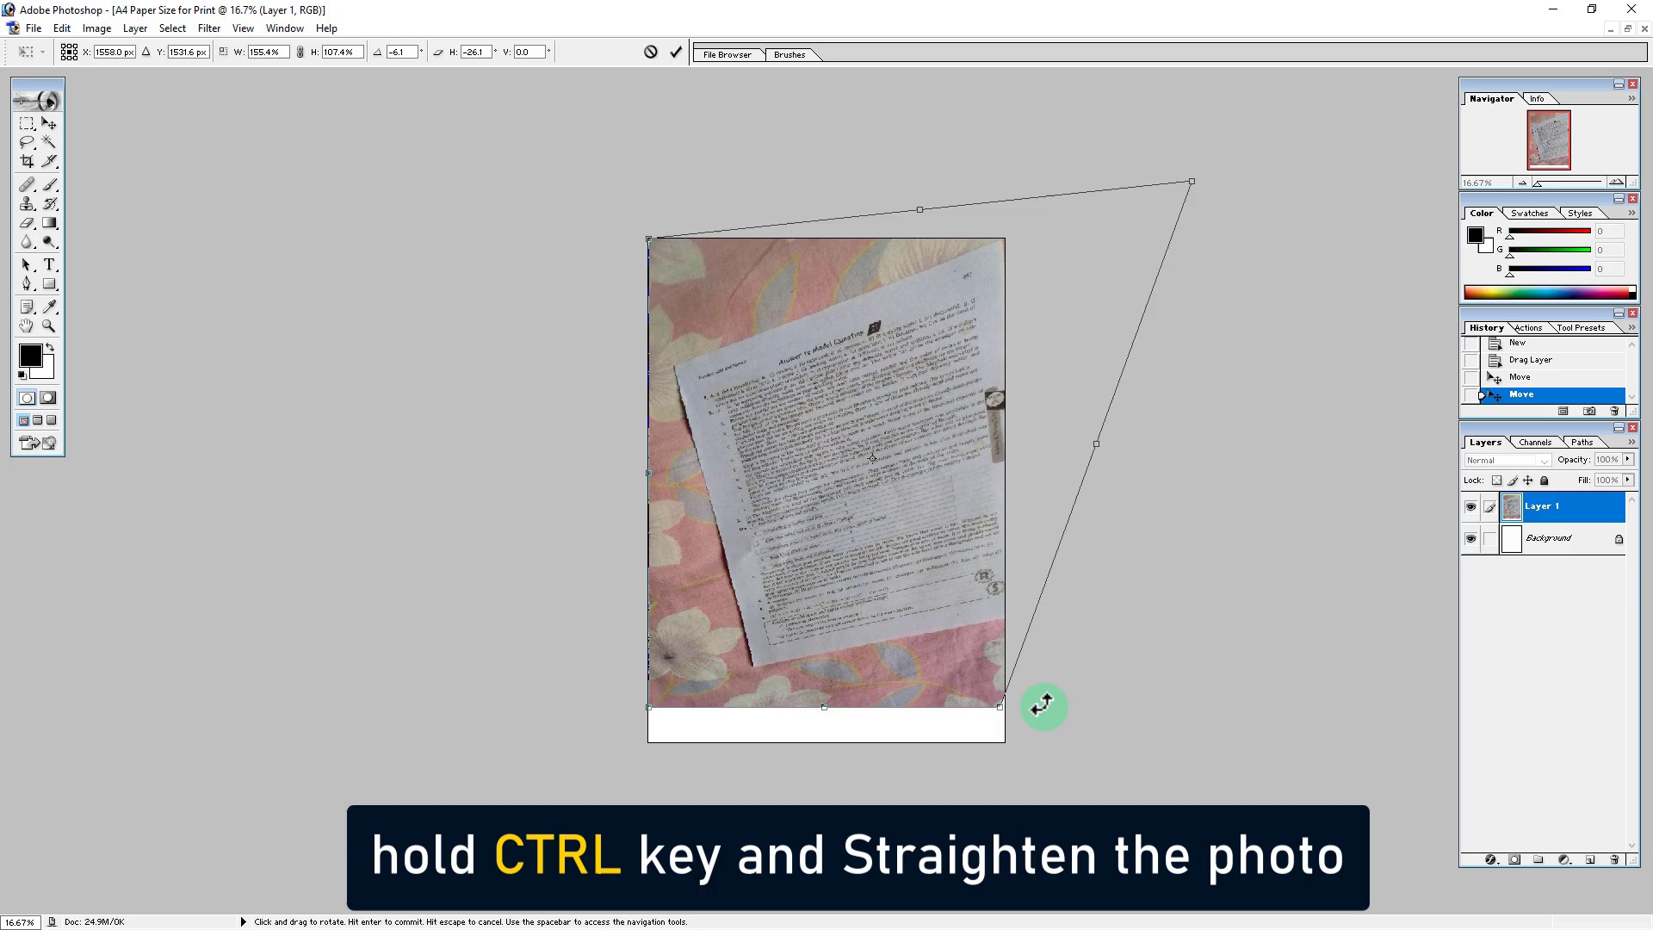
pyautogui.moveTo(1001, 710); pyautogui.dragTo(975, 862)
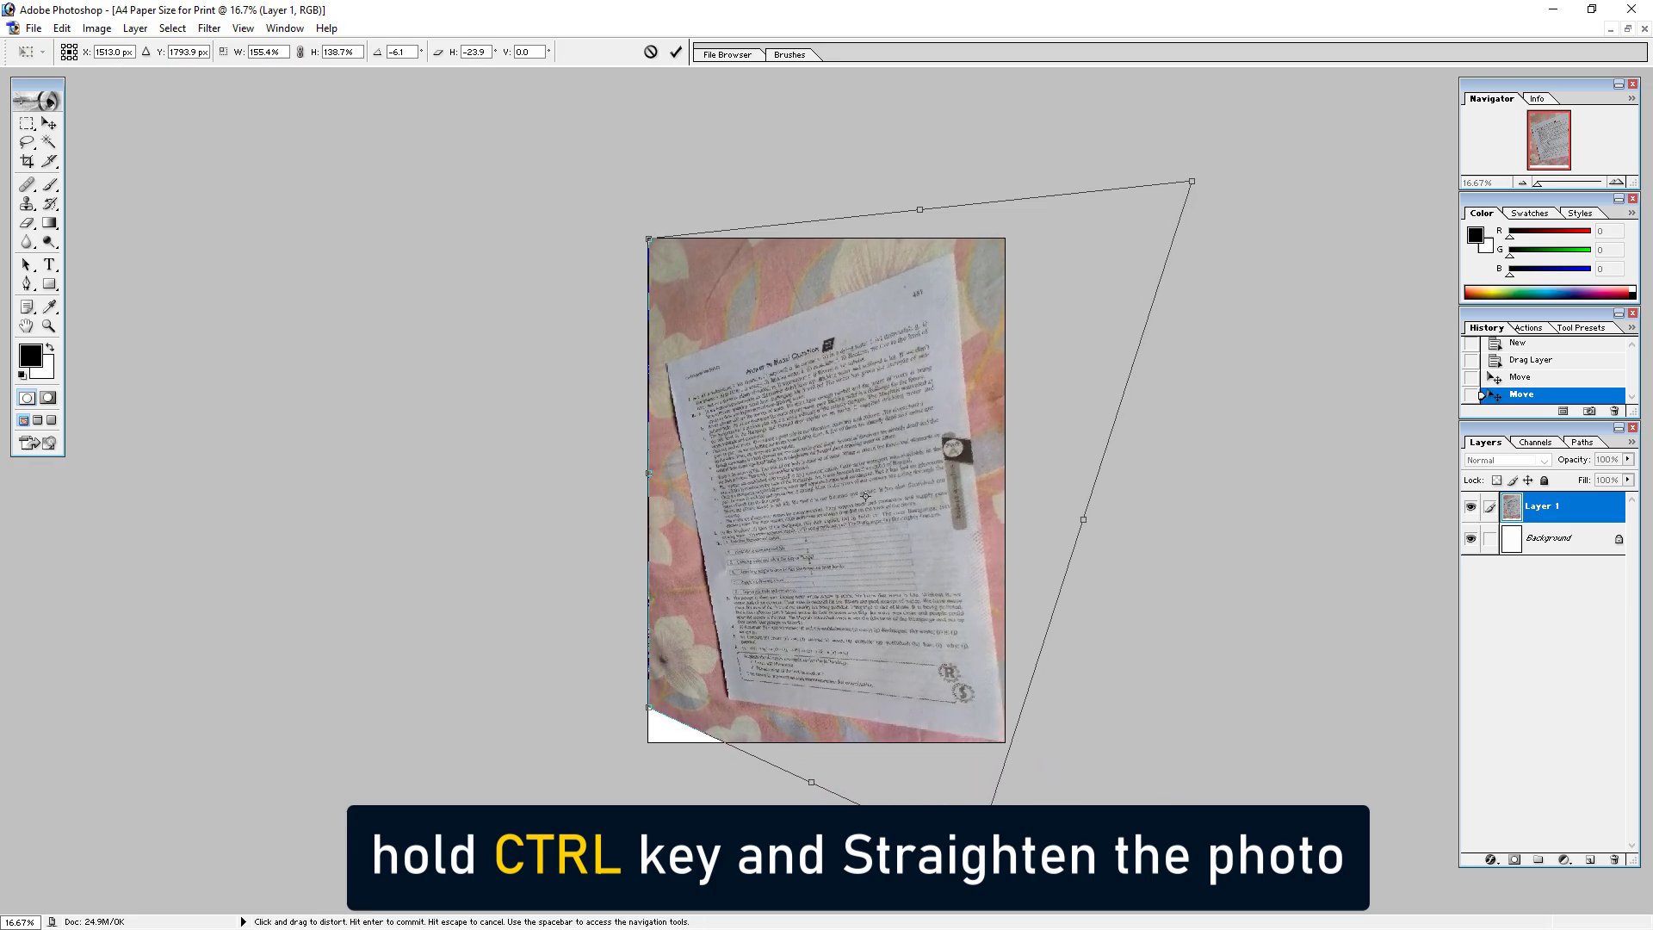
pyautogui.moveTo(1189, 183); pyautogui.dragTo(1341, 125)
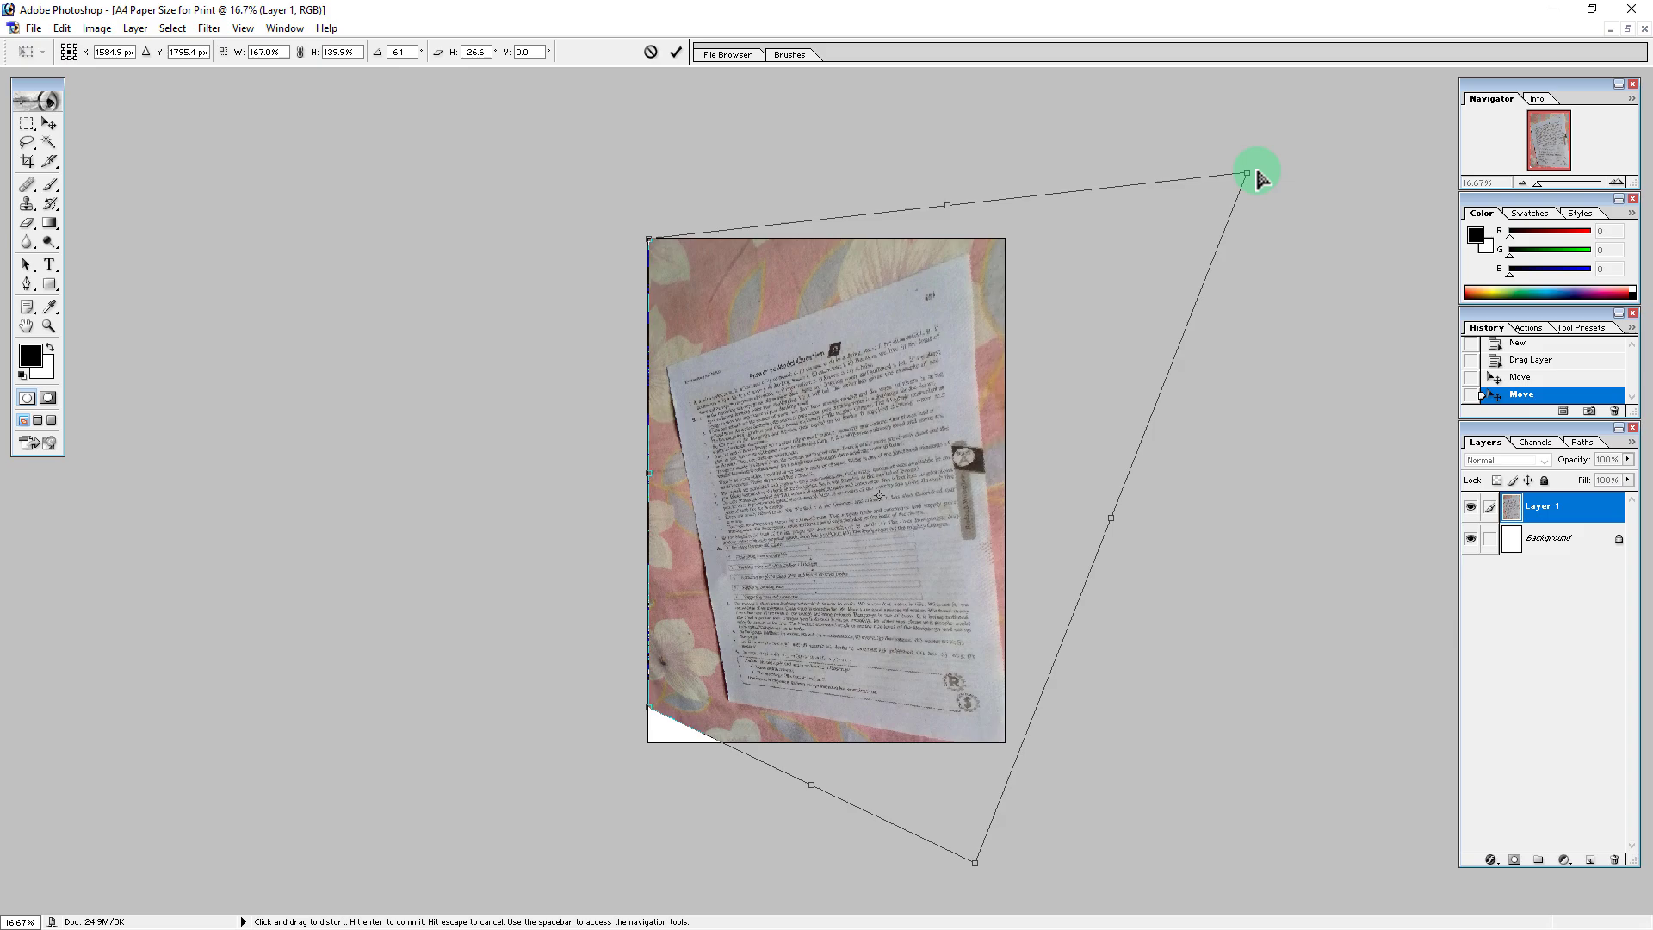
pyautogui.moveTo(649, 241); pyautogui.dragTo(631, 56)
pyautogui.moveTo(648, 708); pyautogui.dragTo(479, 784)
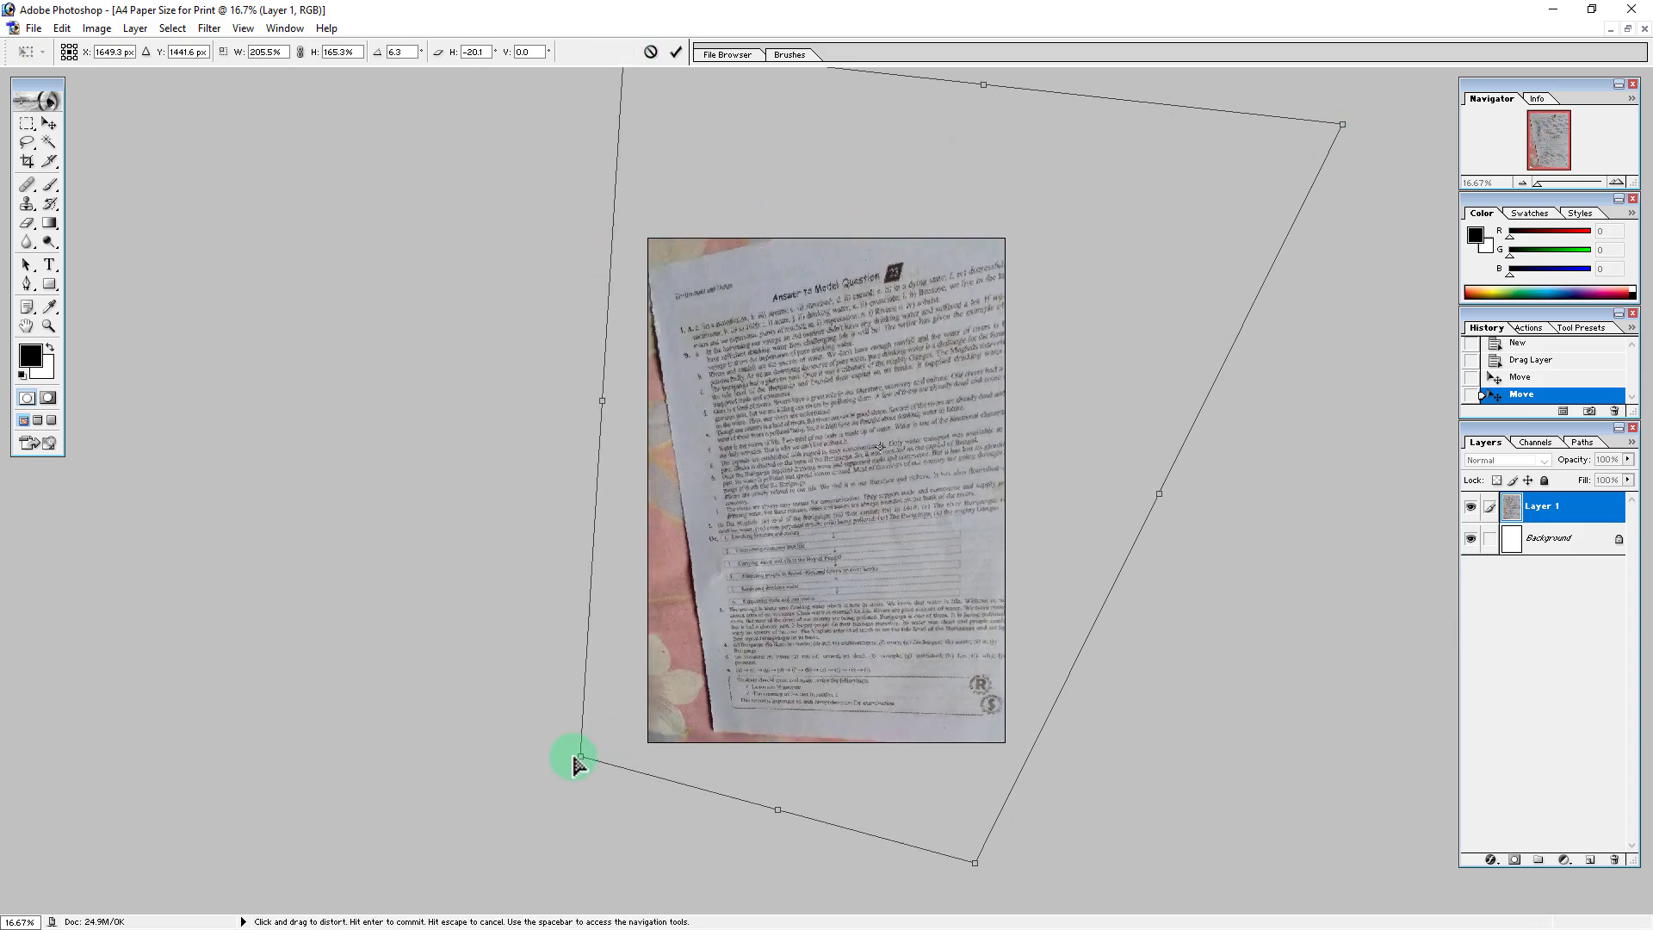
pyautogui.moveTo(978, 867); pyautogui.dragTo(947, 886)
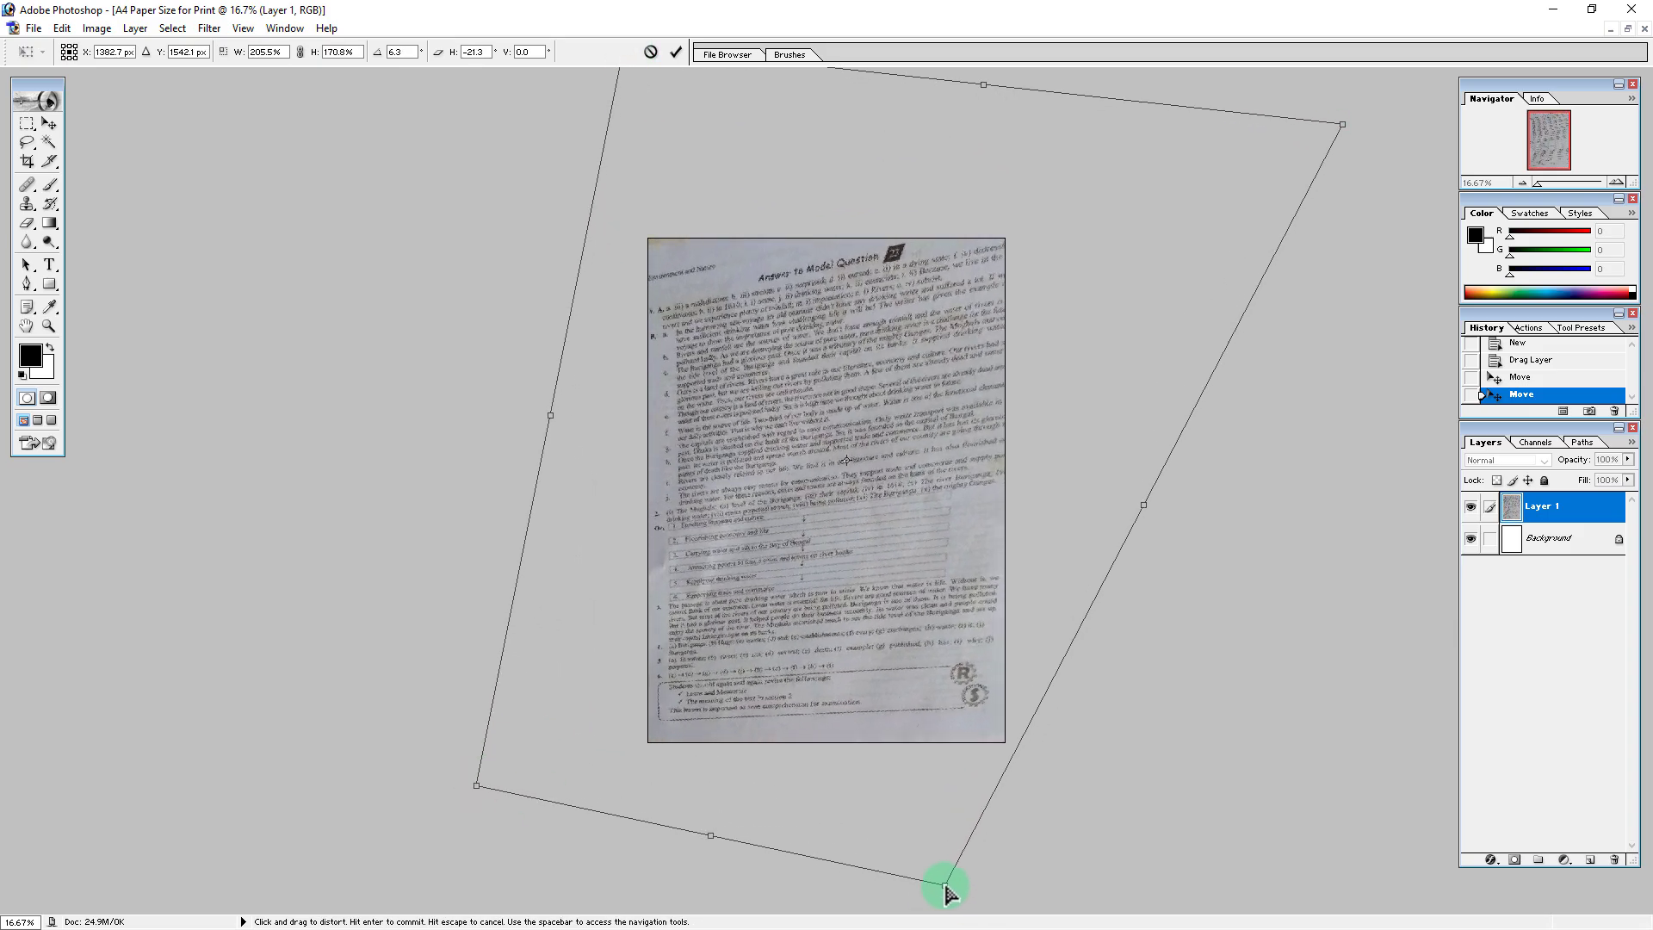
pyautogui.moveTo(1340, 125)
pyautogui.mouseDown()
pyautogui.moveTo(1177, 229)
pyautogui.moveTo(1177, 257)
pyautogui.mouseUp()
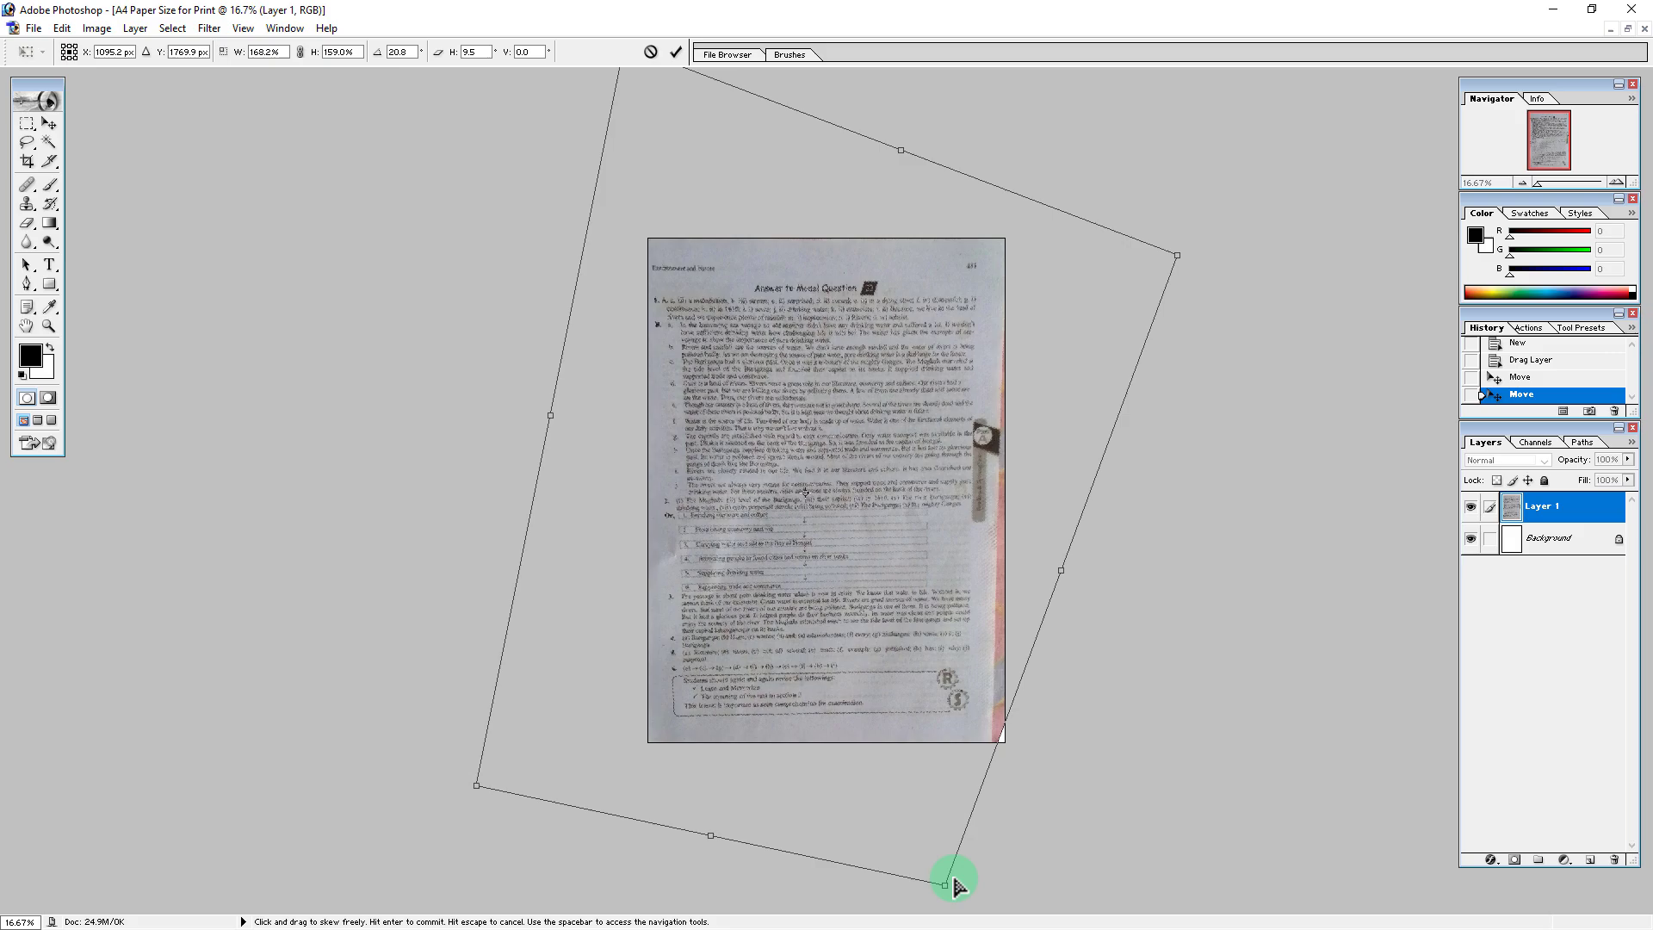
pyautogui.moveTo(946, 886); pyautogui.dragTo(967, 884)
pyautogui.moveTo(477, 785); pyautogui.dragTo(454, 791)
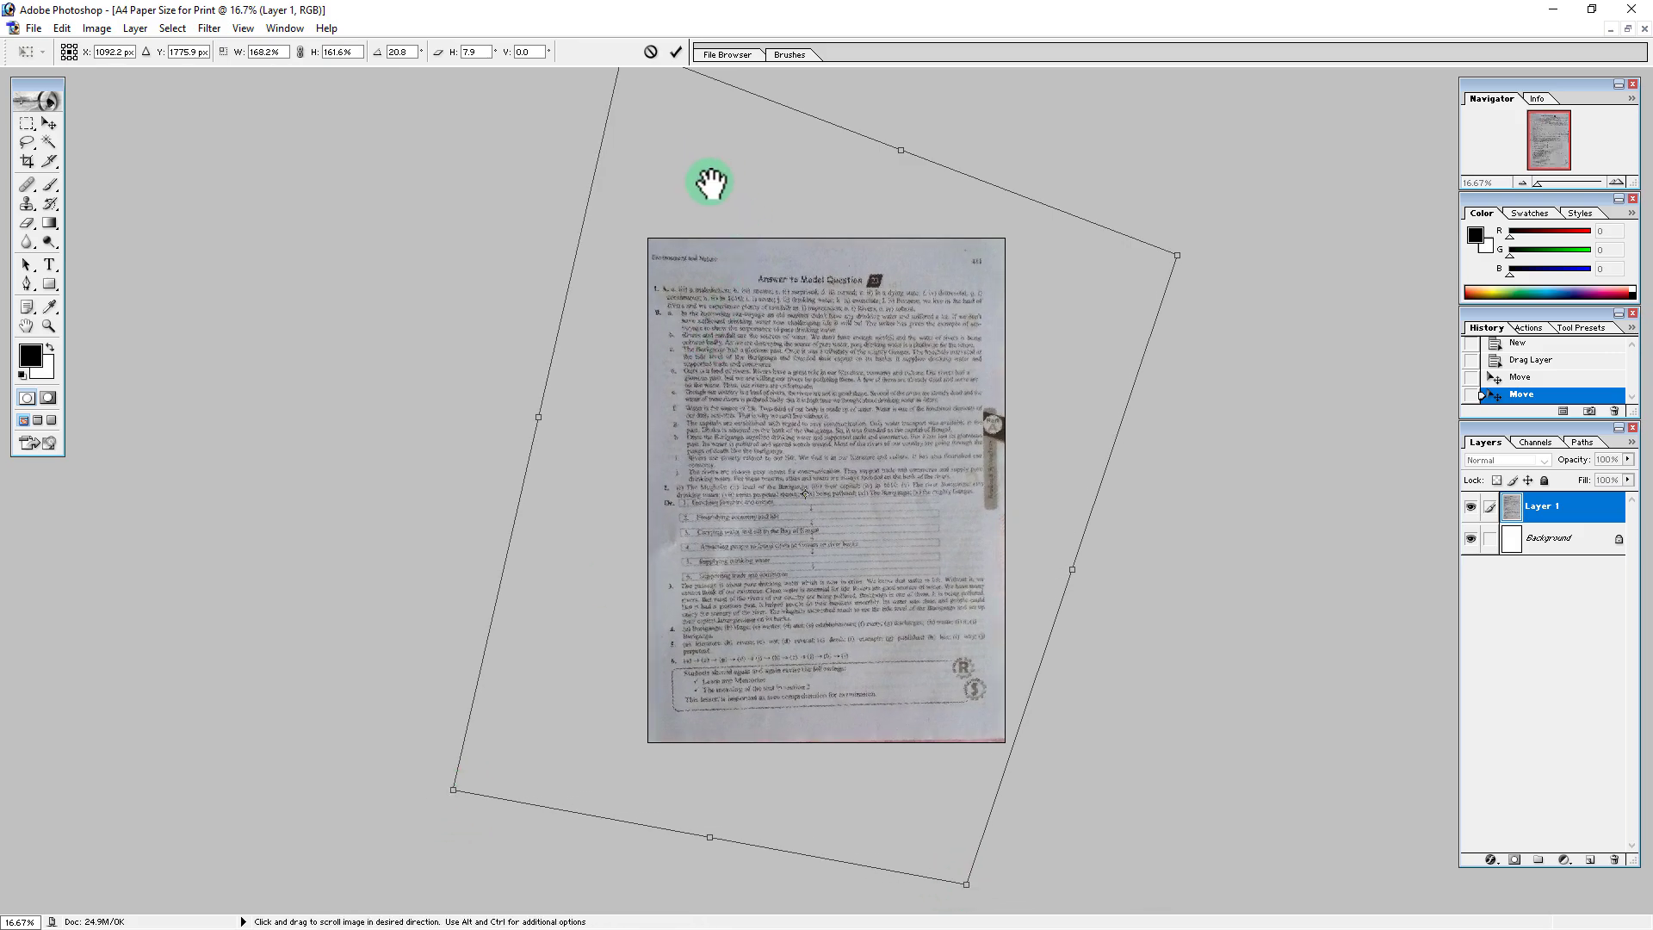
# Step: Fine-tune the corners so the text fills the A4 canvas, then commit the distortion
pyautogui.keyDown('ctrl'); pyautogui.keyDown('alt'); pyautogui.click(783, 287); pyautogui.keyUp('alt'); pyautogui.keyUp('ctrl')
pyautogui.moveTo(676, 162)
pyautogui.mouseDown()
pyautogui.moveTo(702, 193)
pyautogui.moveTo(685, 174)
pyautogui.mouseUp()
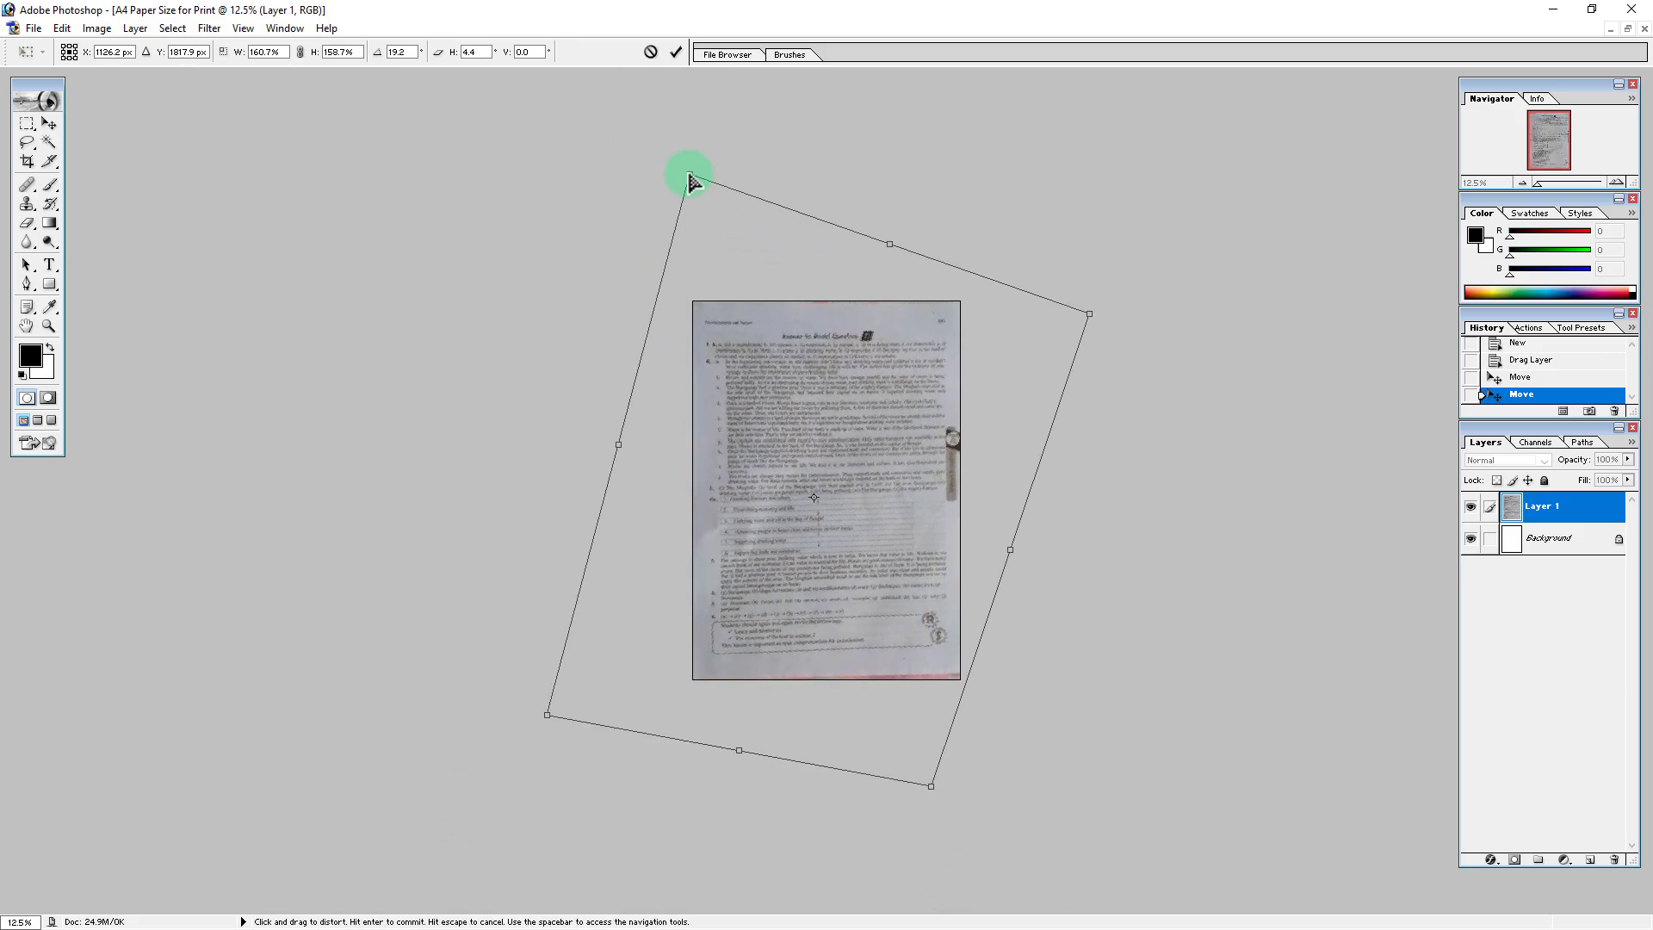
pyautogui.moveTo(935, 785); pyautogui.dragTo(928, 800)
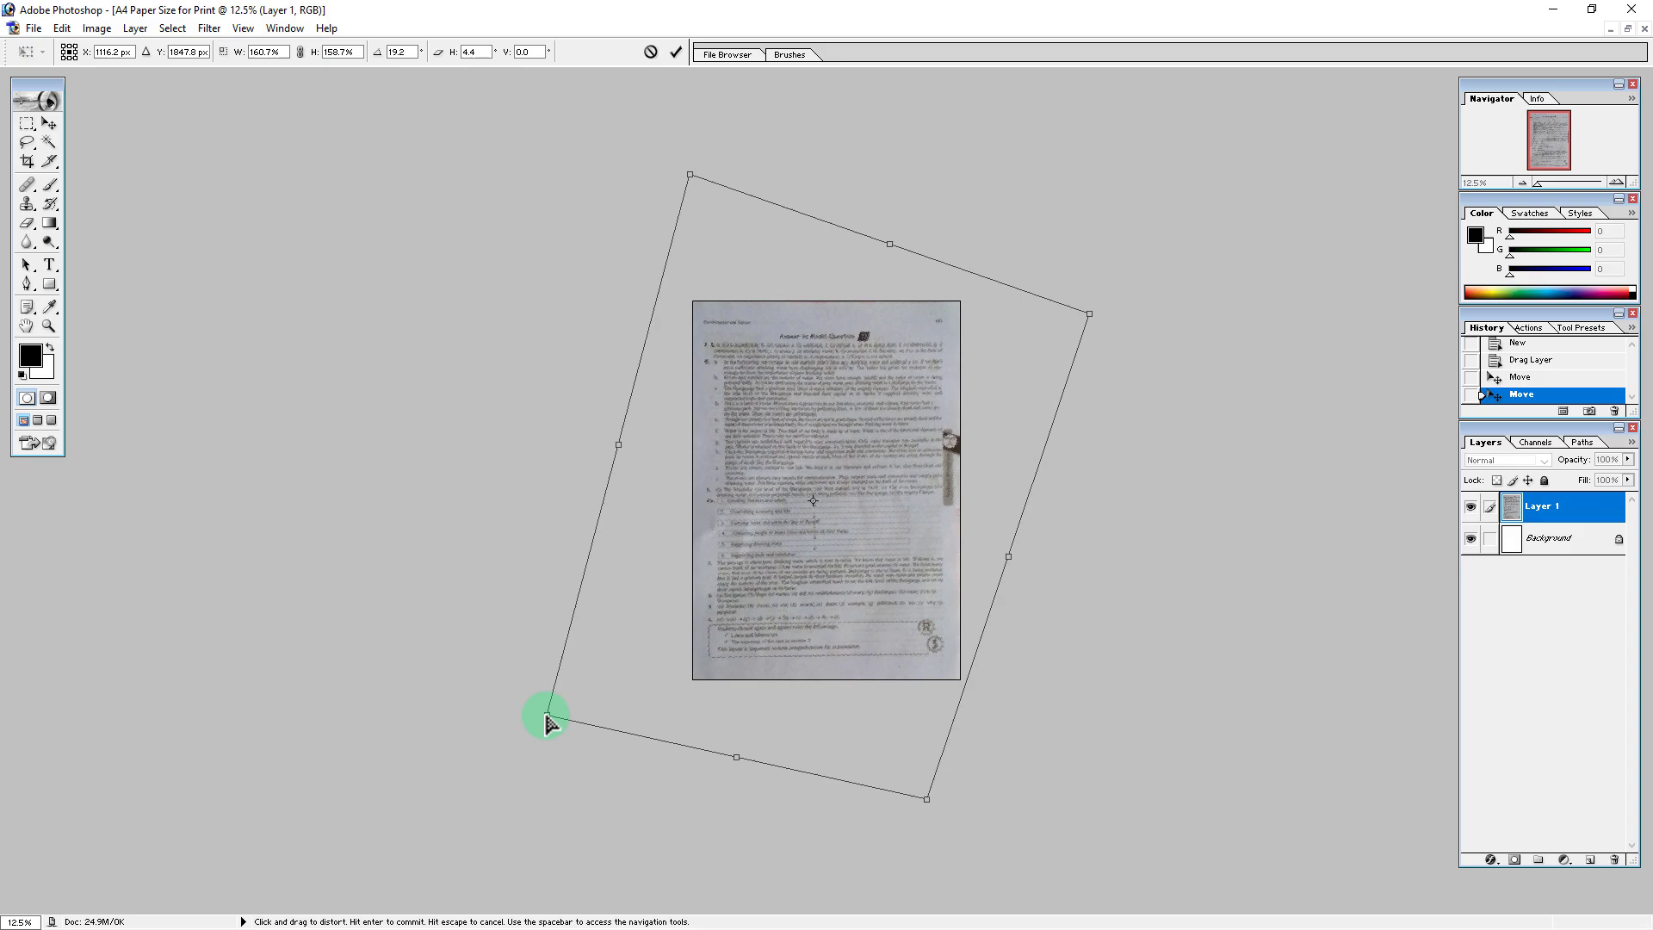
pyautogui.moveTo(548, 713); pyautogui.dragTo(555, 714)
pyautogui.keyDown('ctrl'); pyautogui.click(940, 383); pyautogui.keyUp('ctrl')
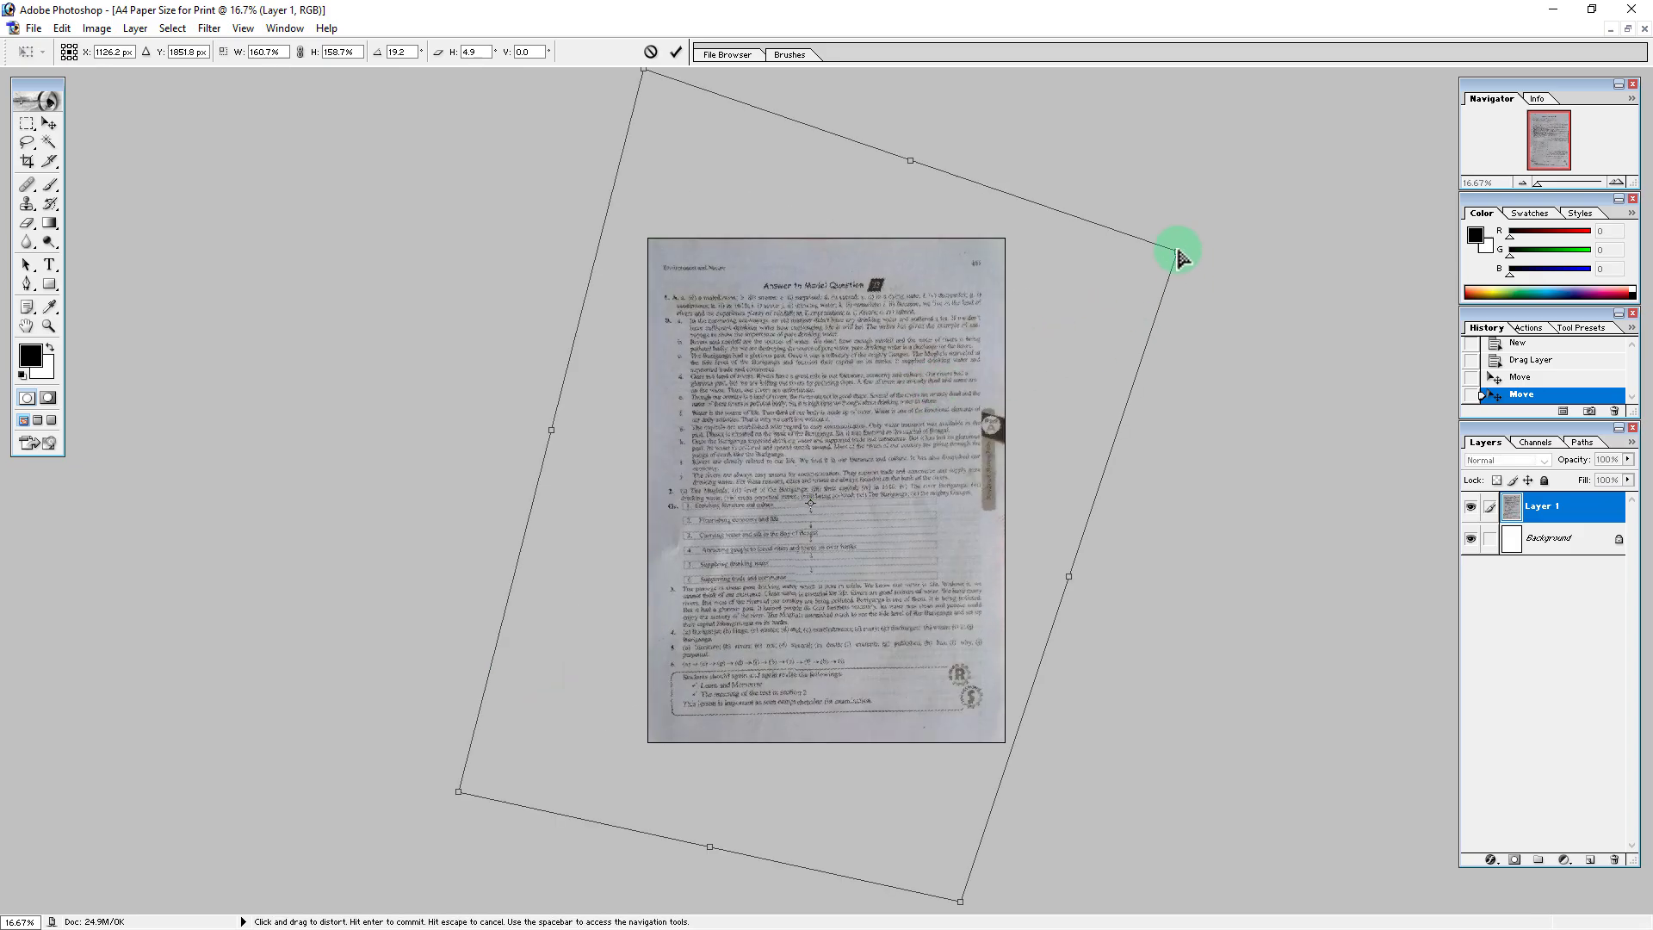
pyautogui.moveTo(1176, 253); pyautogui.dragTo(1178, 245)
pyautogui.moveTo(461, 802); pyautogui.dragTo(478, 782)
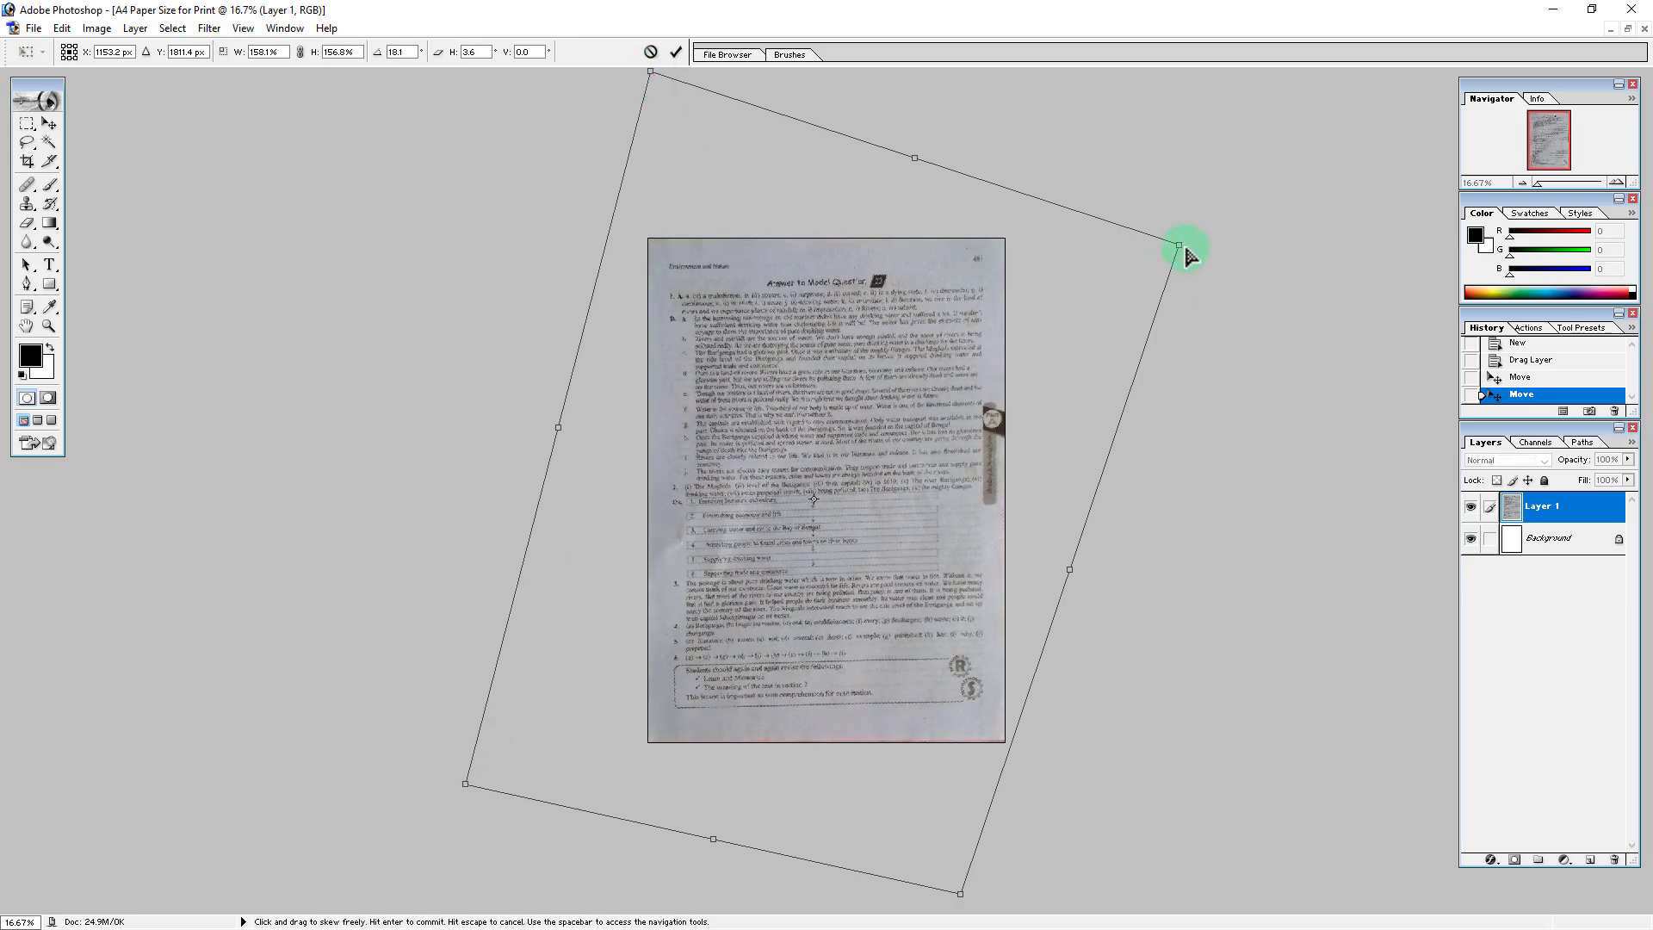
pyautogui.moveTo(1183, 247)
pyautogui.mouseDown()
pyautogui.moveTo(1155, 261)
pyautogui.moveTo(1168, 246)
pyautogui.mouseUp()
pyautogui.moveTo(967, 900); pyautogui.dragTo(969, 909)
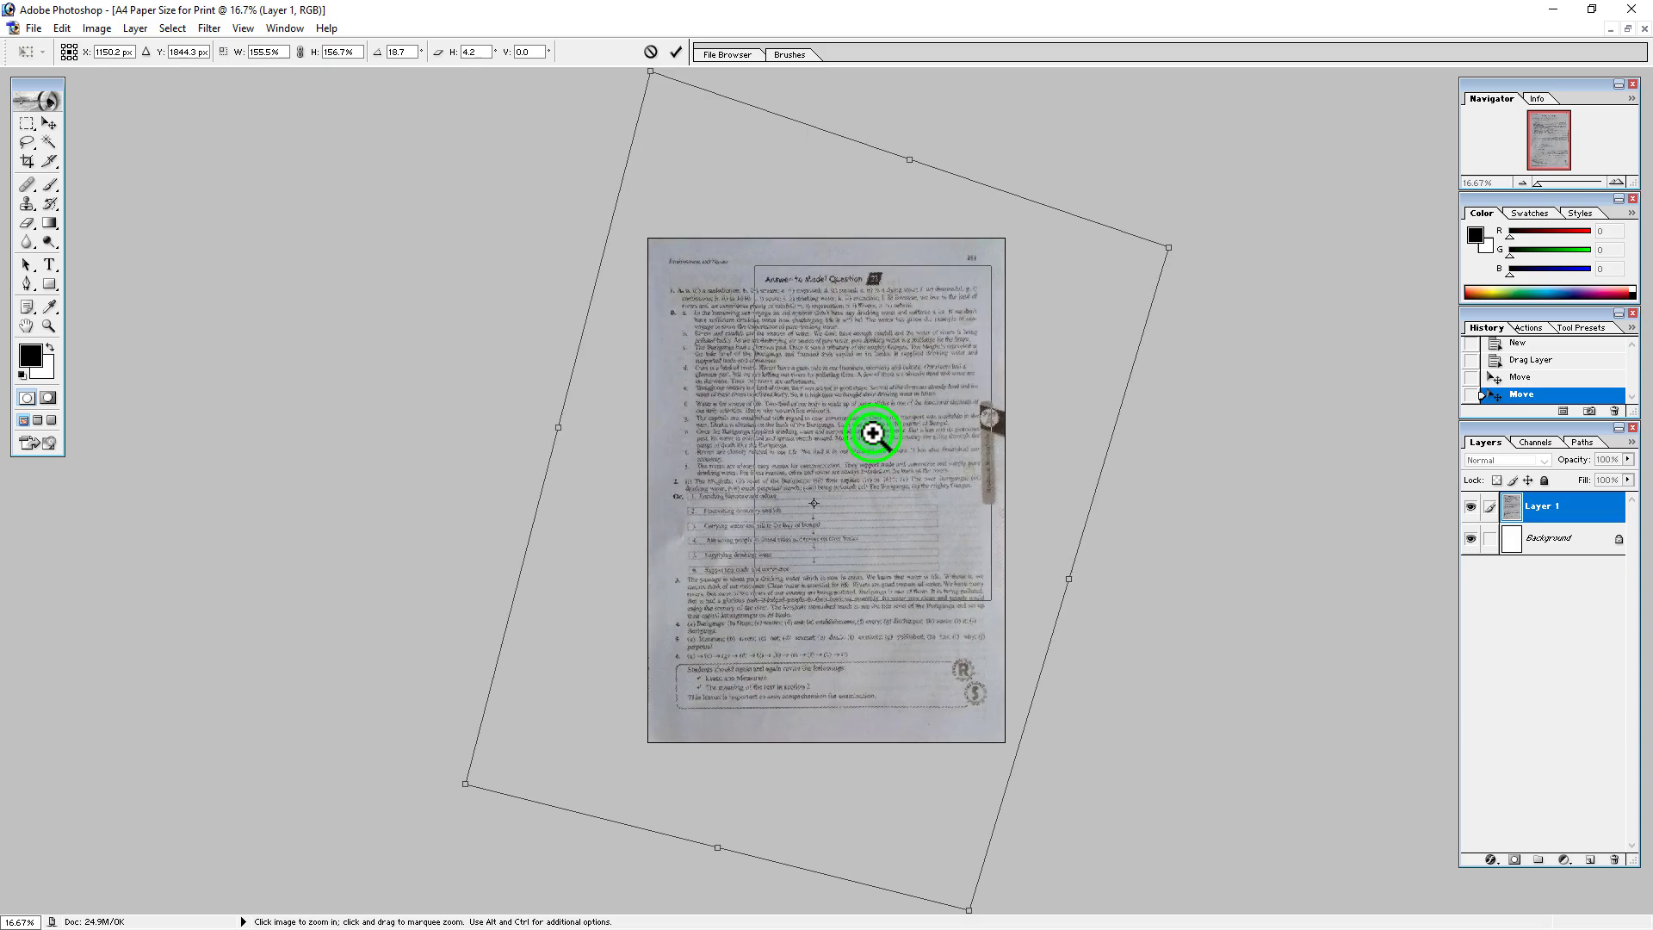
pyautogui.click(873, 434)
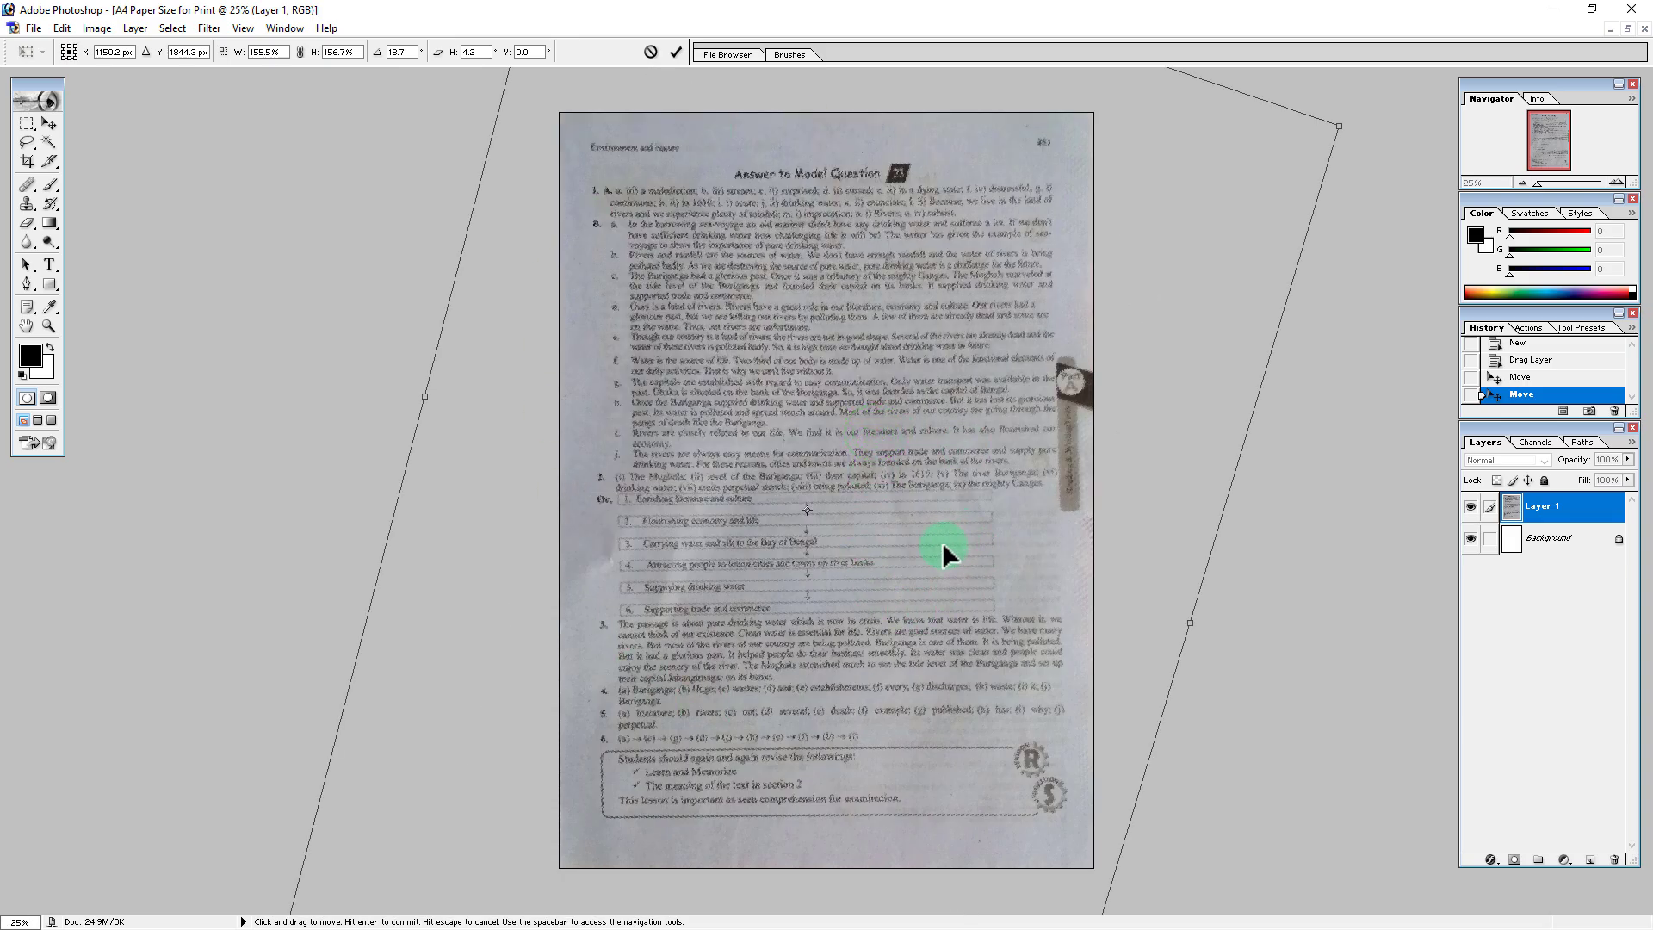
pyautogui.click(675, 50)
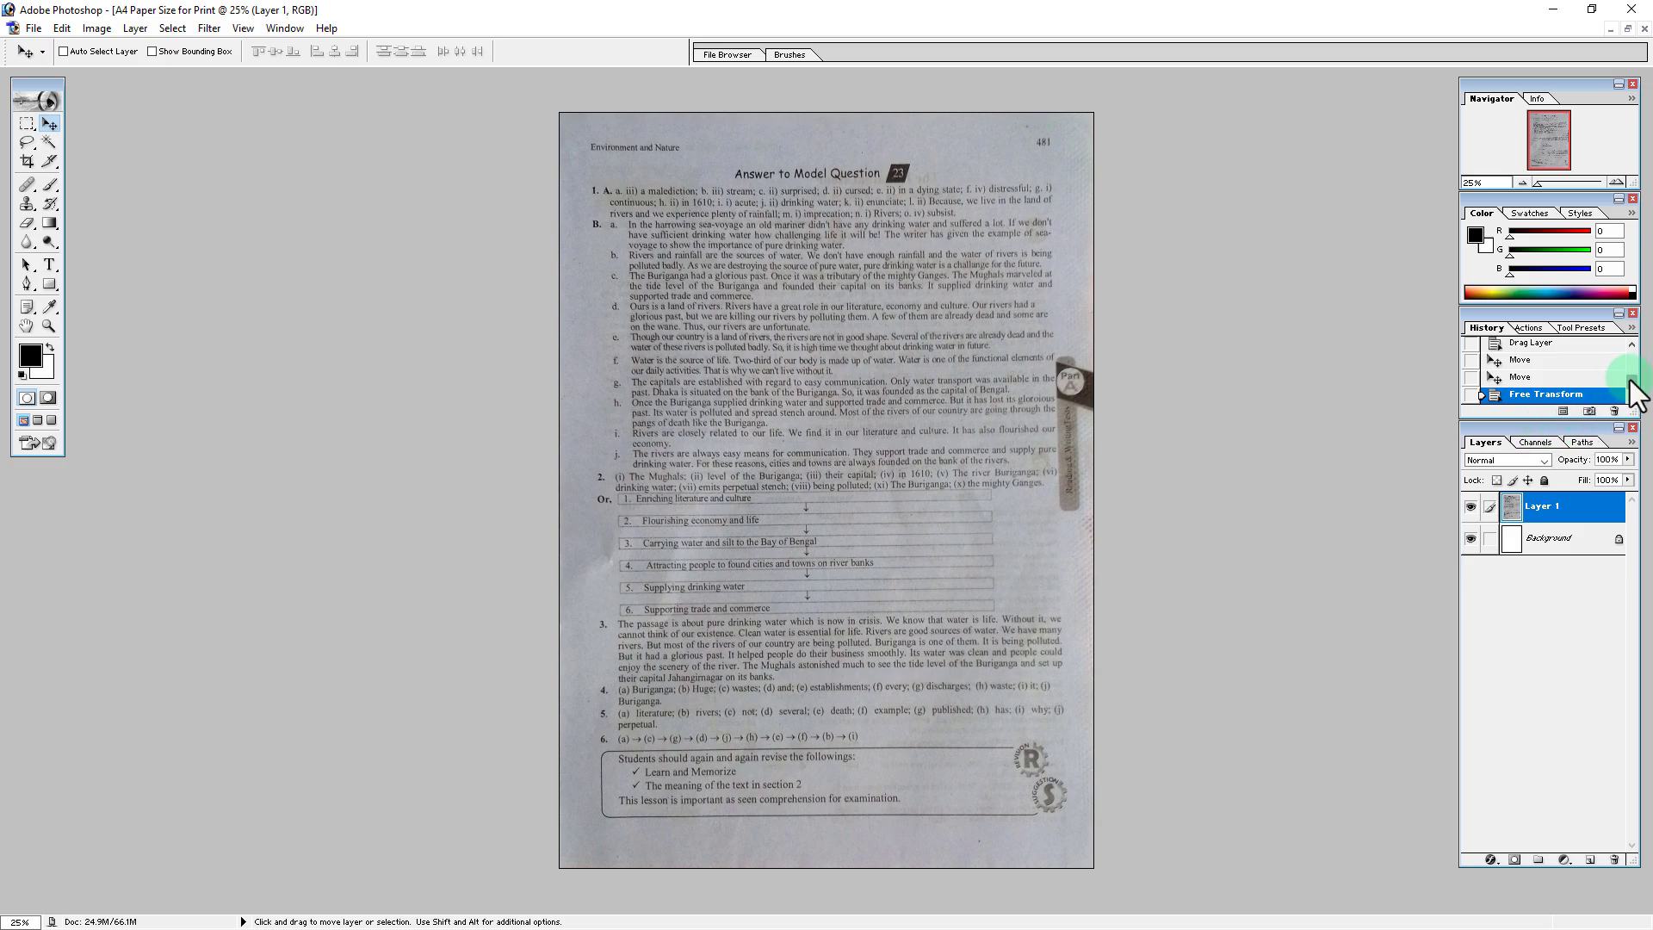
pyautogui.moveTo(1632, 382); pyautogui.dragTo(1636, 362)
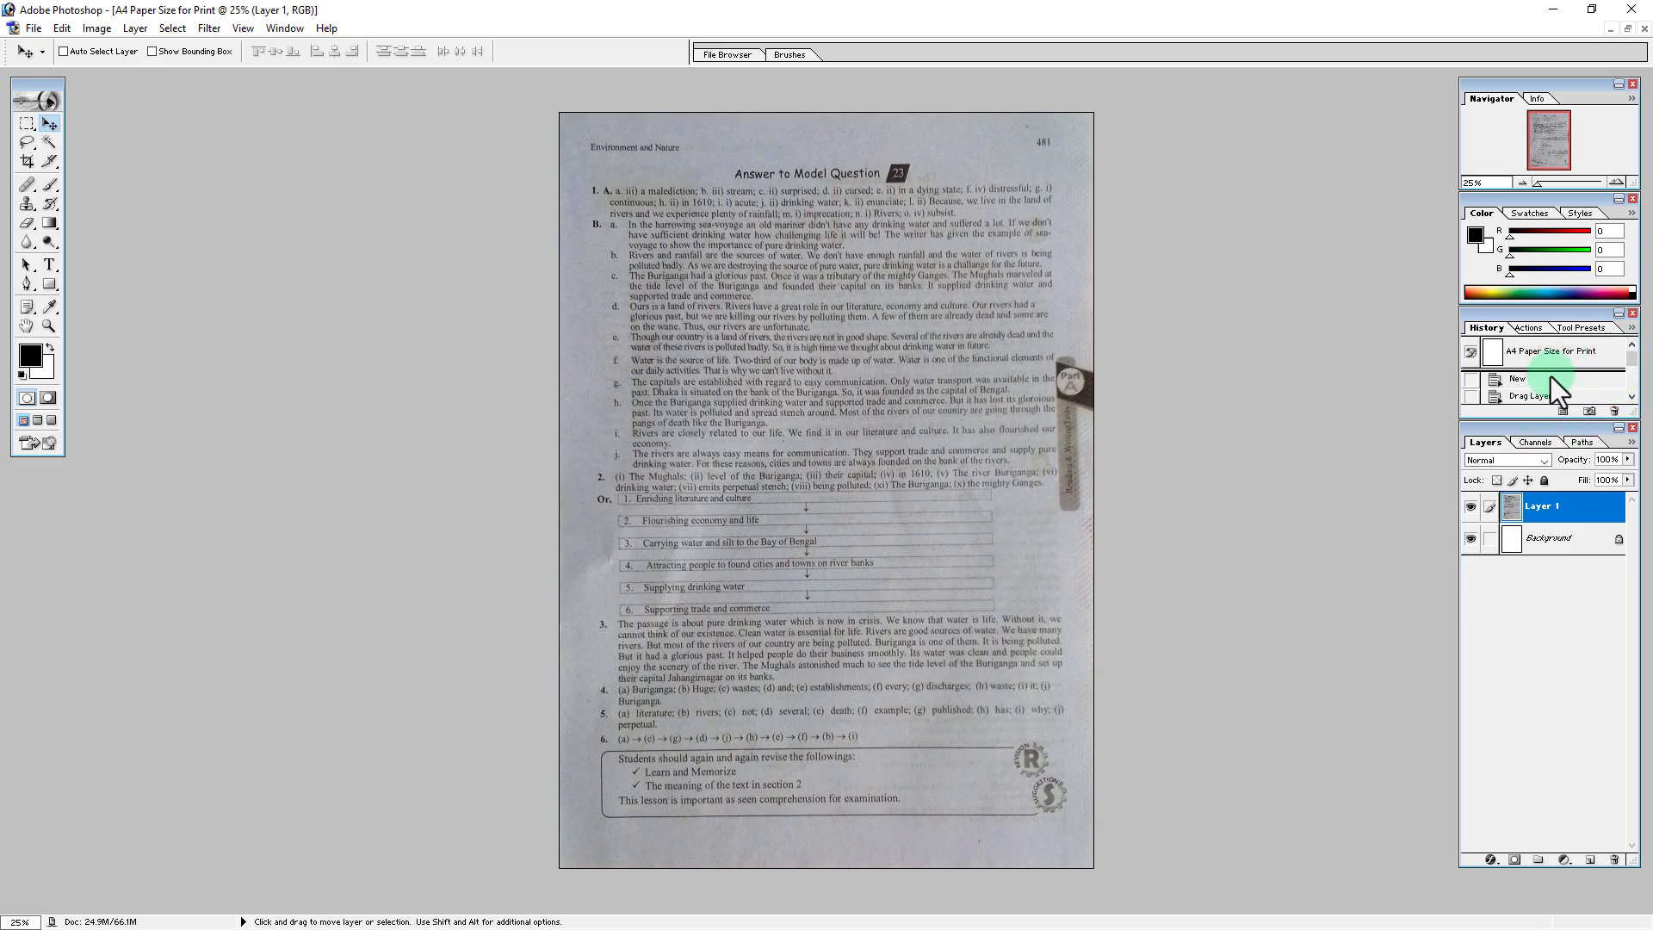
pyautogui.scroll(-2, 1585, 365)
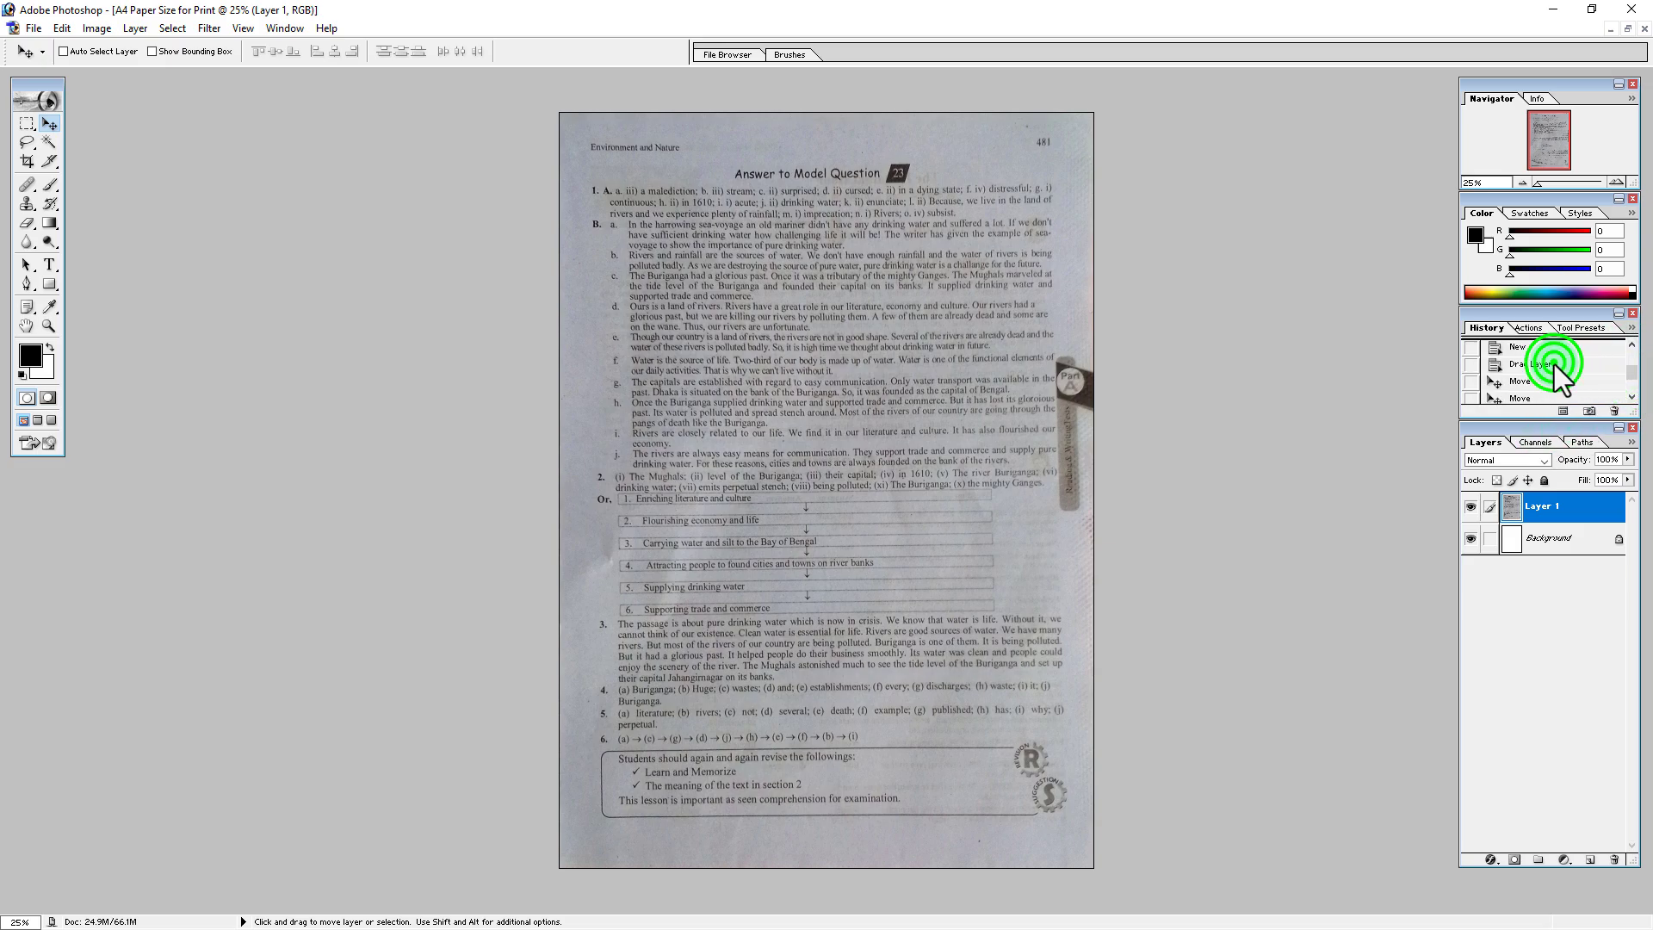
pyautogui.click(1537, 365)
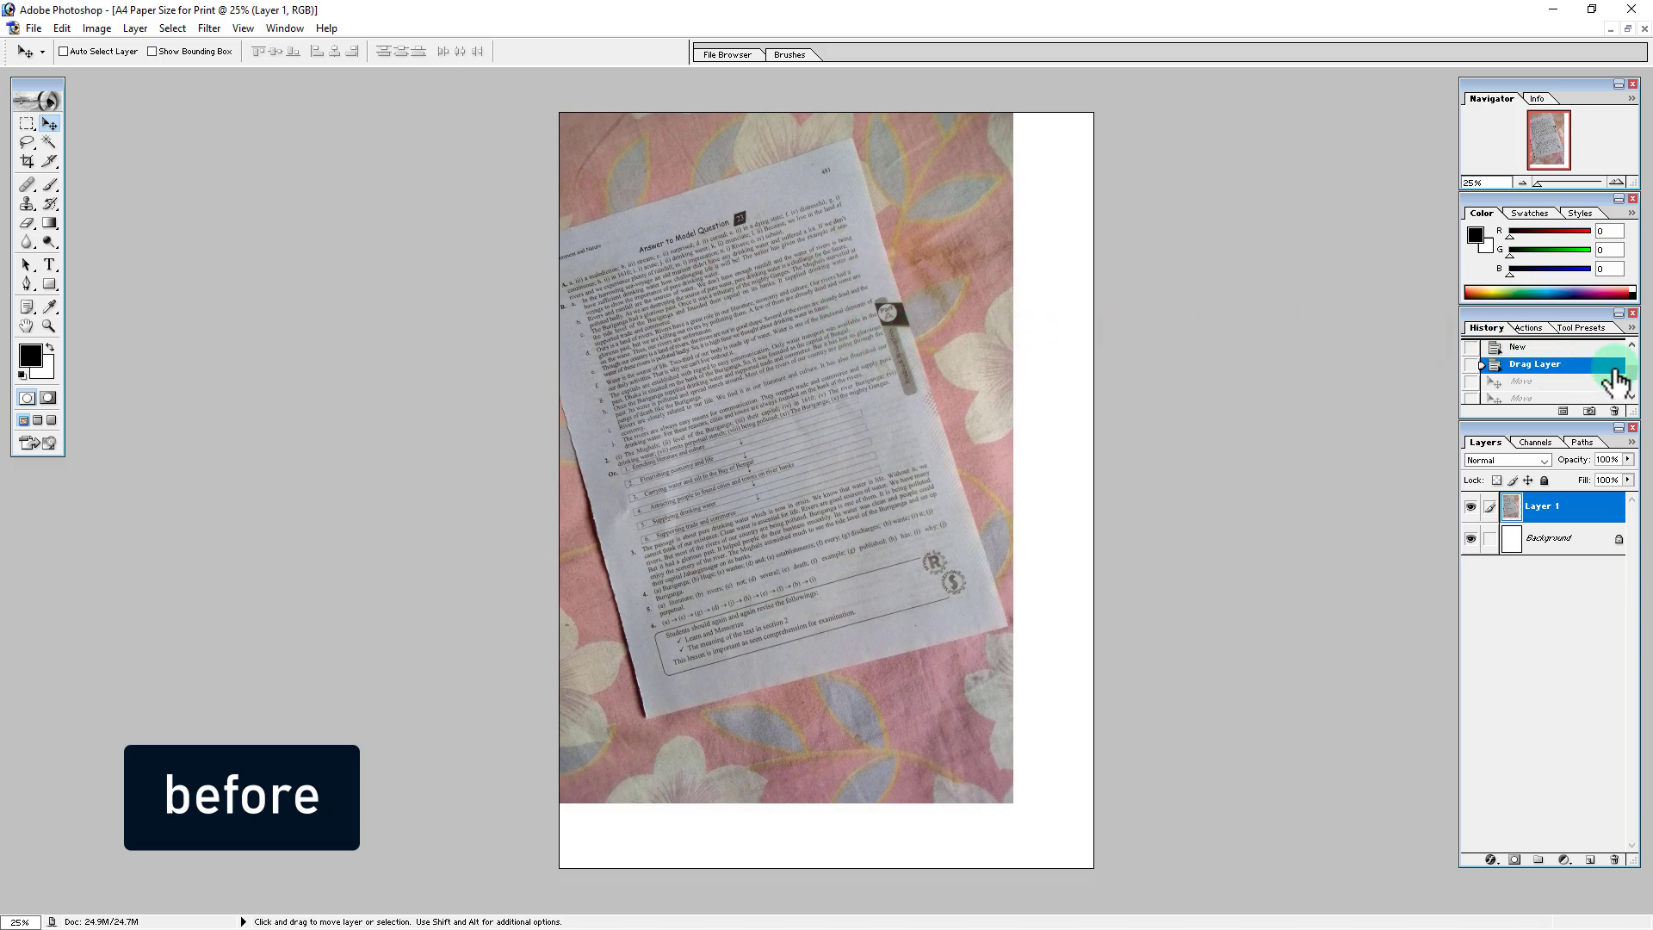
pyautogui.moveTo(1637, 381); pyautogui.dragTo(1640, 402)
pyautogui.click(1532, 394)
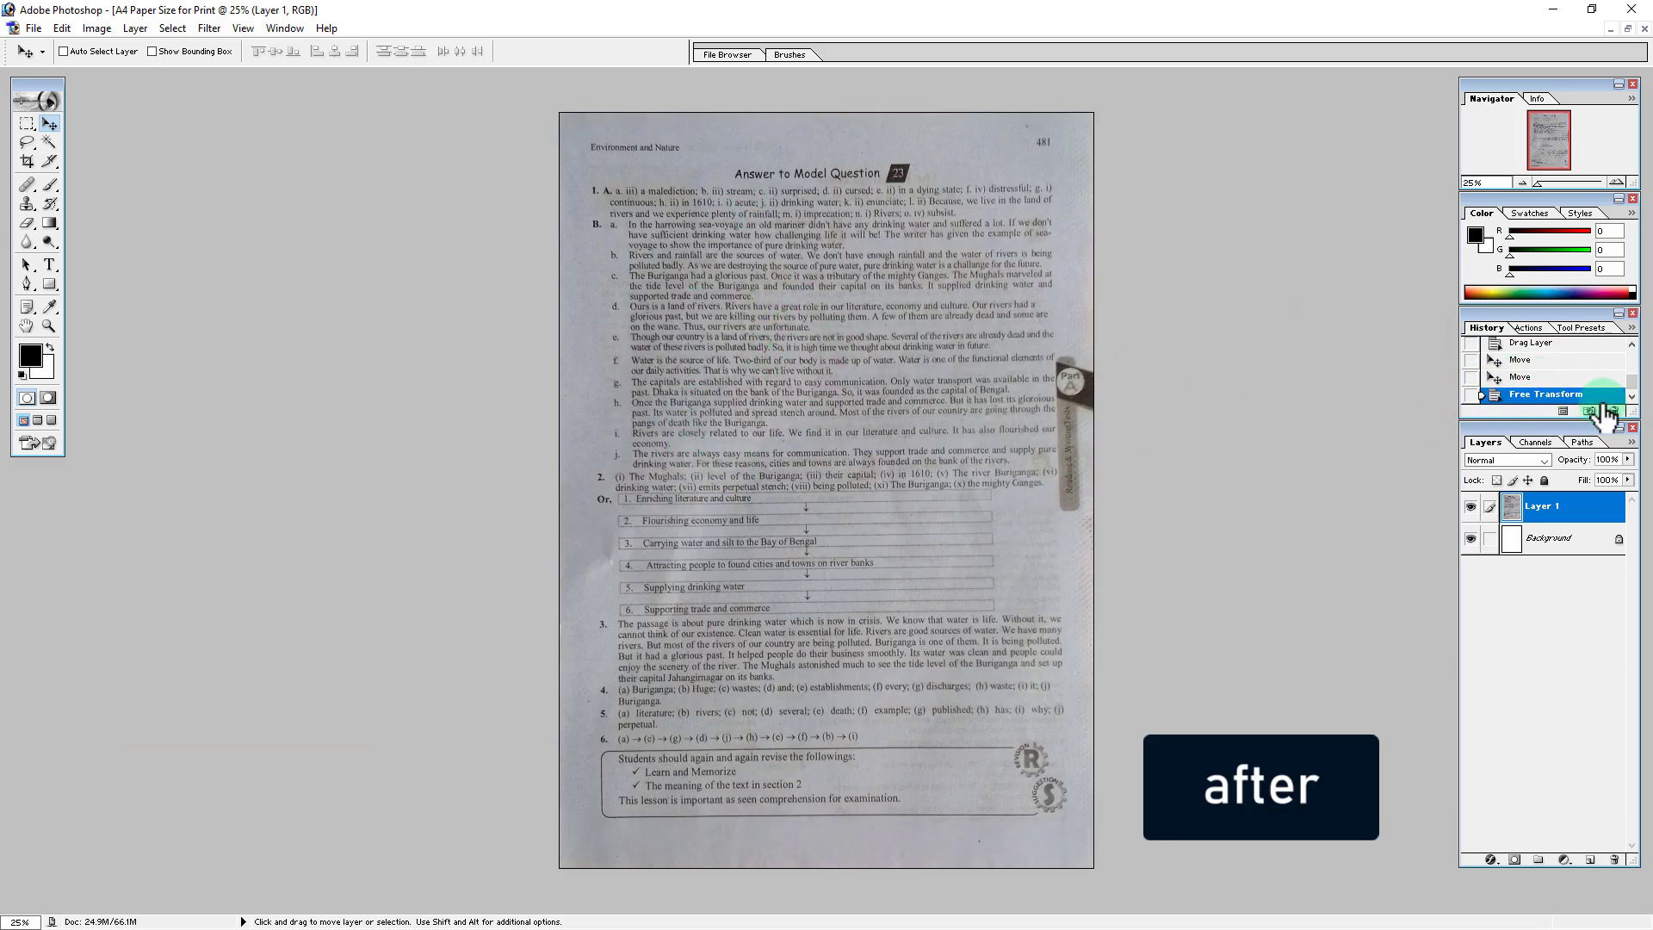
pyautogui.moveTo(1637, 394); pyautogui.dragTo(1637, 374)
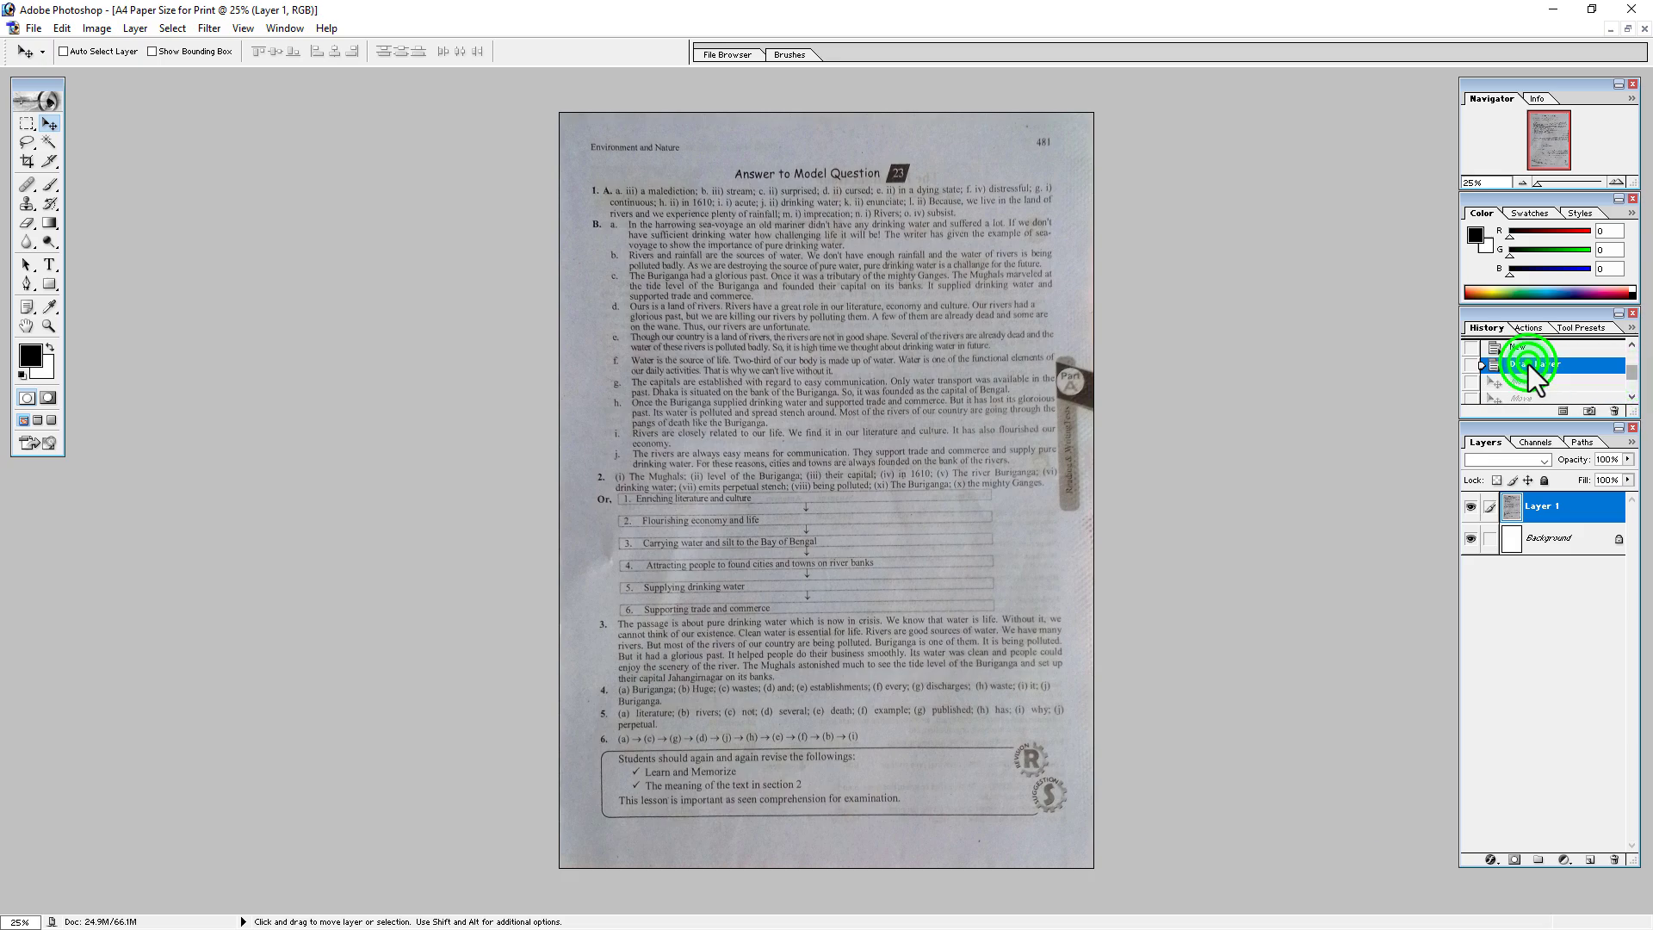
pyautogui.click(1533, 364)
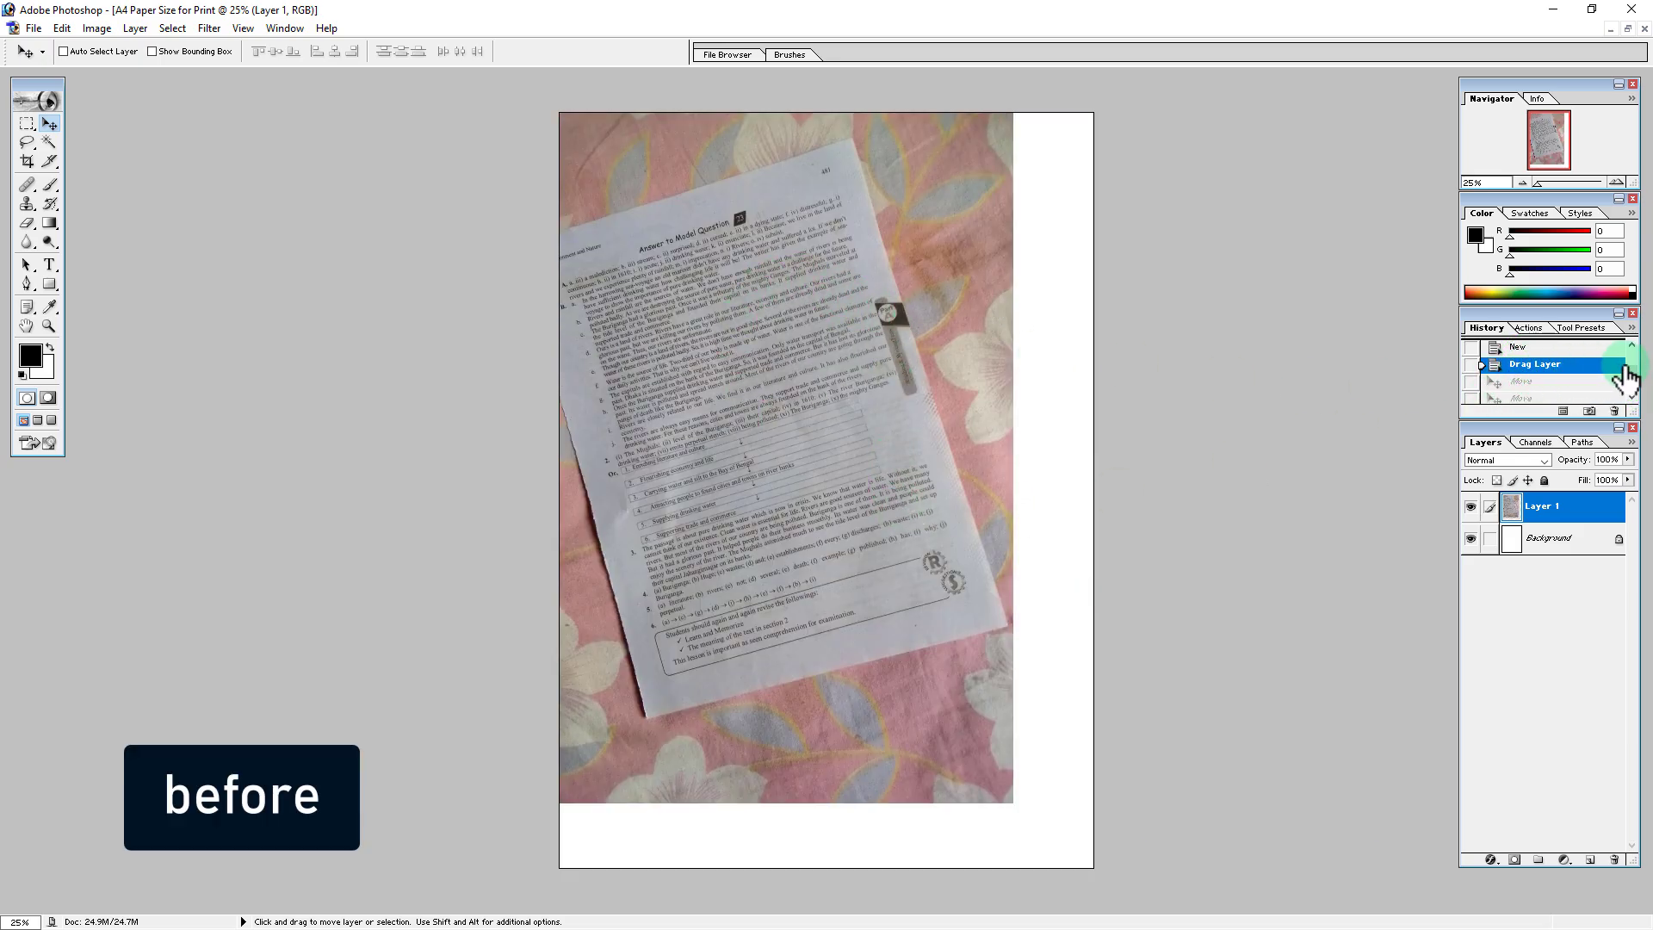
pyautogui.moveTo(1632, 370); pyautogui.dragTo(1634, 403)
pyautogui.click(1529, 396)
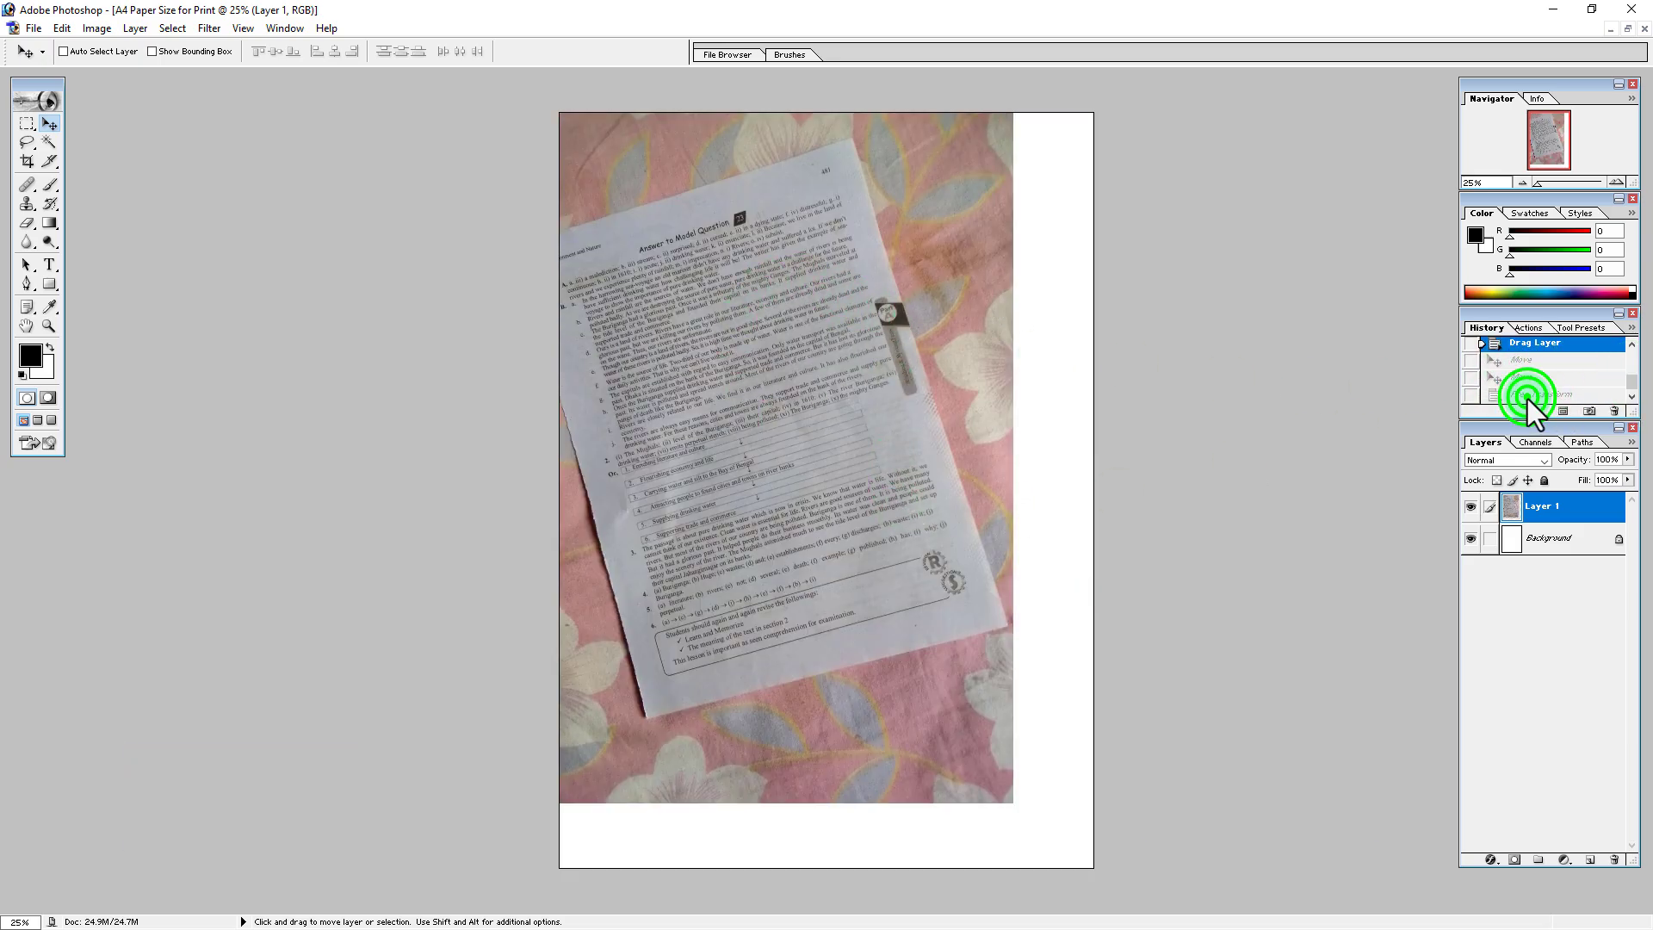